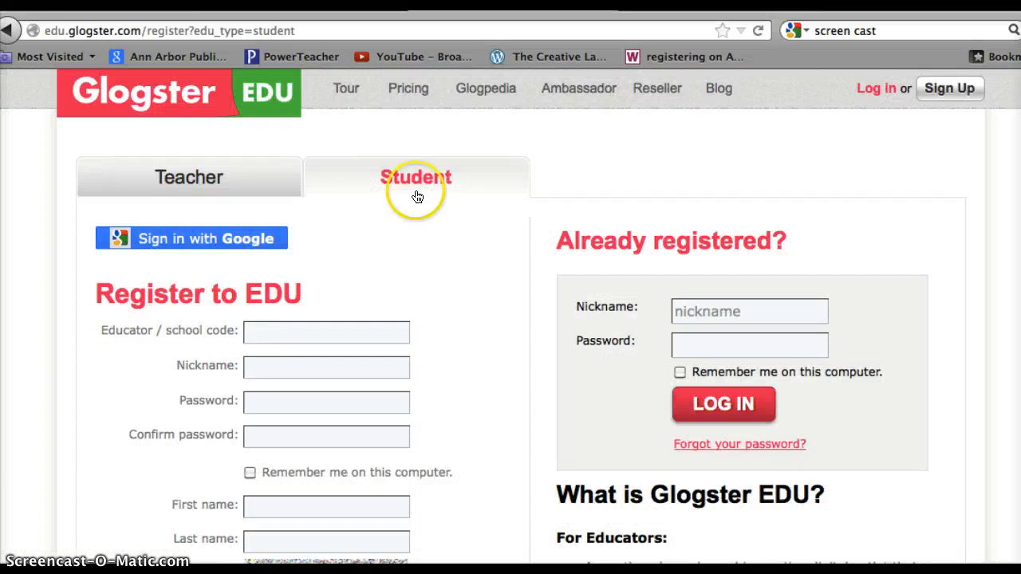
# Enter the educator/school code on the Student form, accepting the suggested code.
pyautogui.scroll(-5, 418, 193)
pyautogui.click(334, 127)
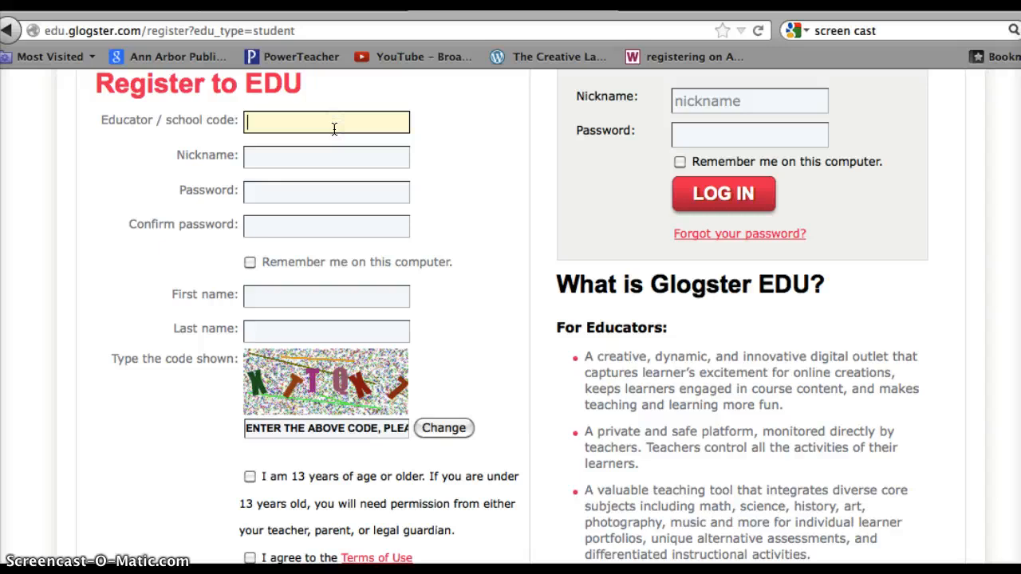
pyautogui.write('68')
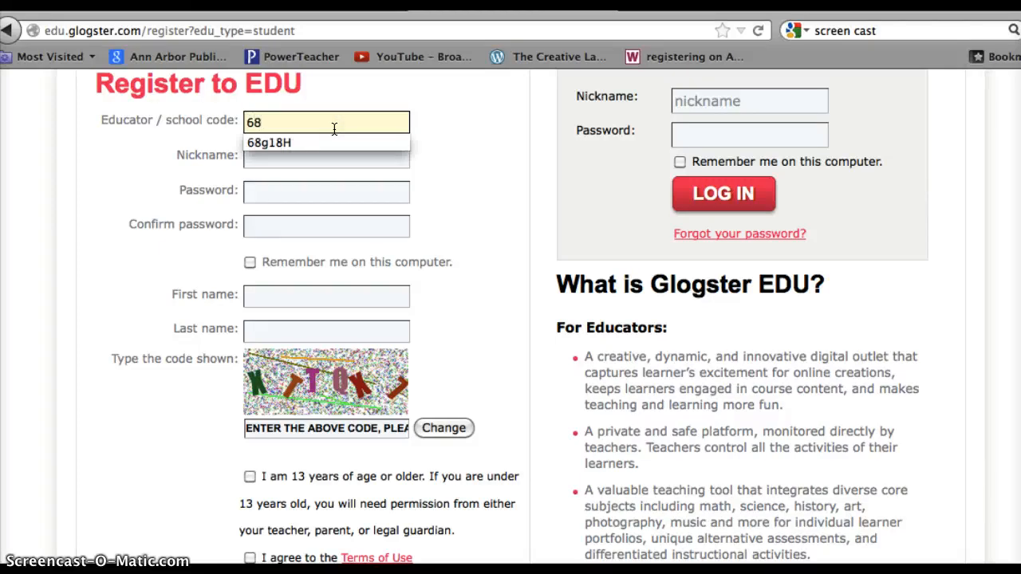
pyautogui.write('G')
pyautogui.press('Down')
pyautogui.press('Return')
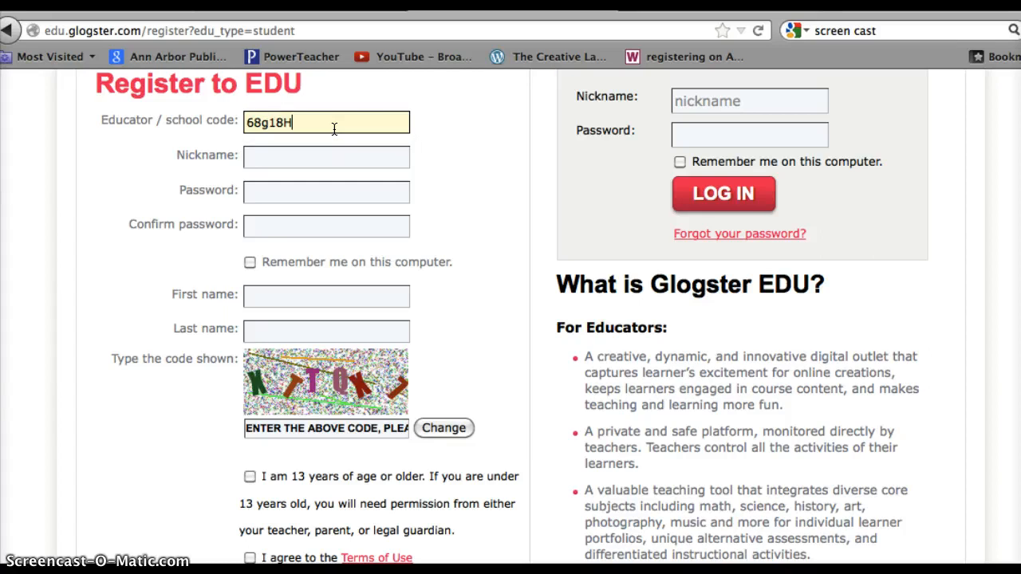
pyautogui.press('Tab')
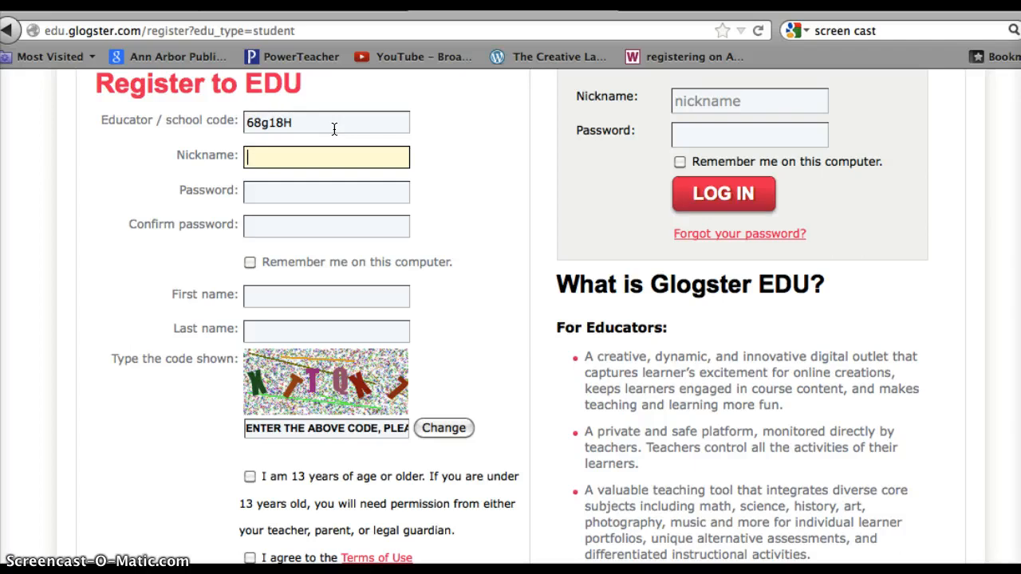
# Fill in the nickname from its suggestion, then the password and matching confirmation.
pyautogui.write('IBRA')
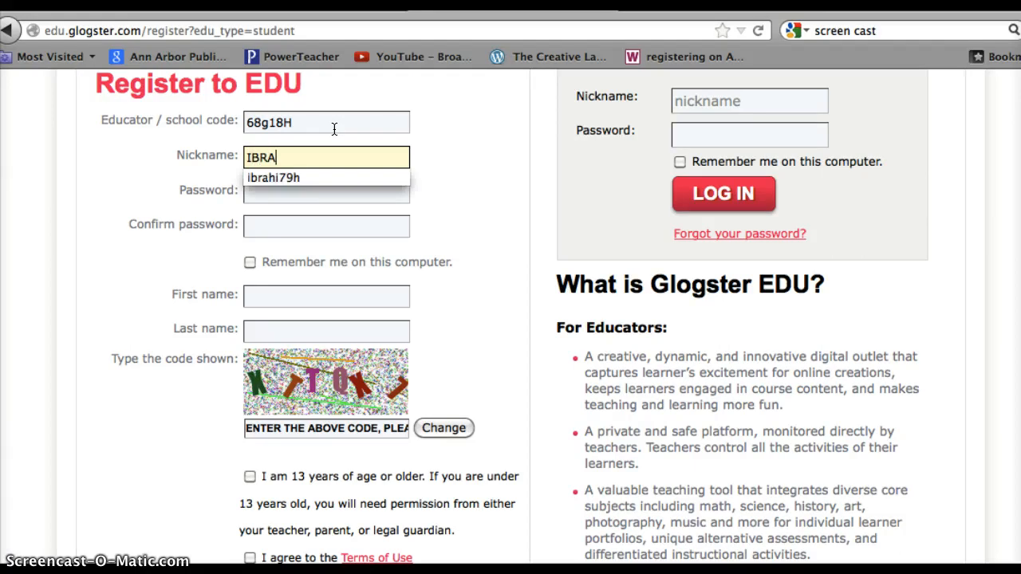
pyautogui.write('HI79H')
pyautogui.press('Down')
pyautogui.press('Tab')
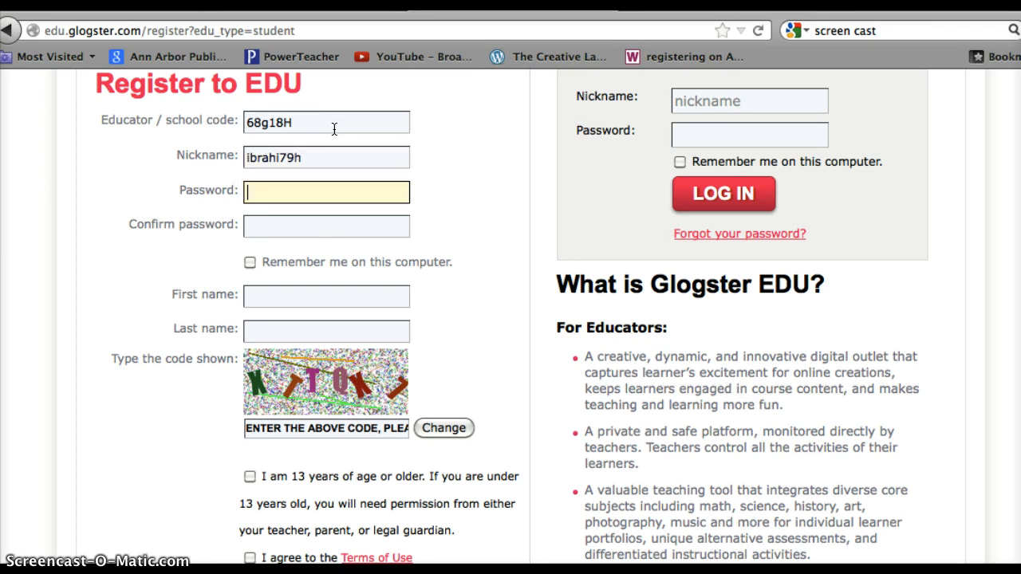
pyautogui.write('aaaaaaaa')
pyautogui.press('Tab')
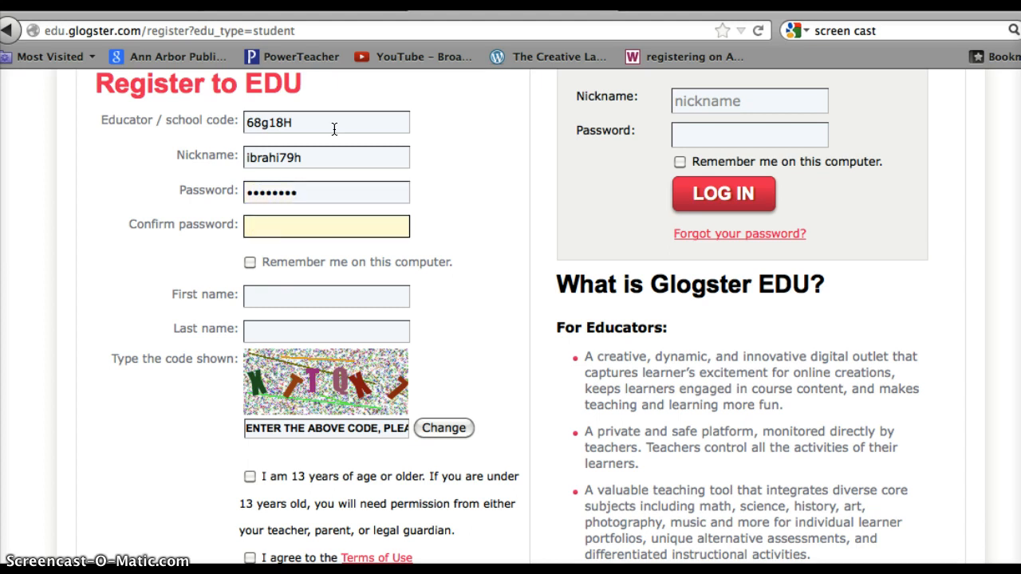
pyautogui.write('aaaaaaaa')
pyautogui.press('Tab')
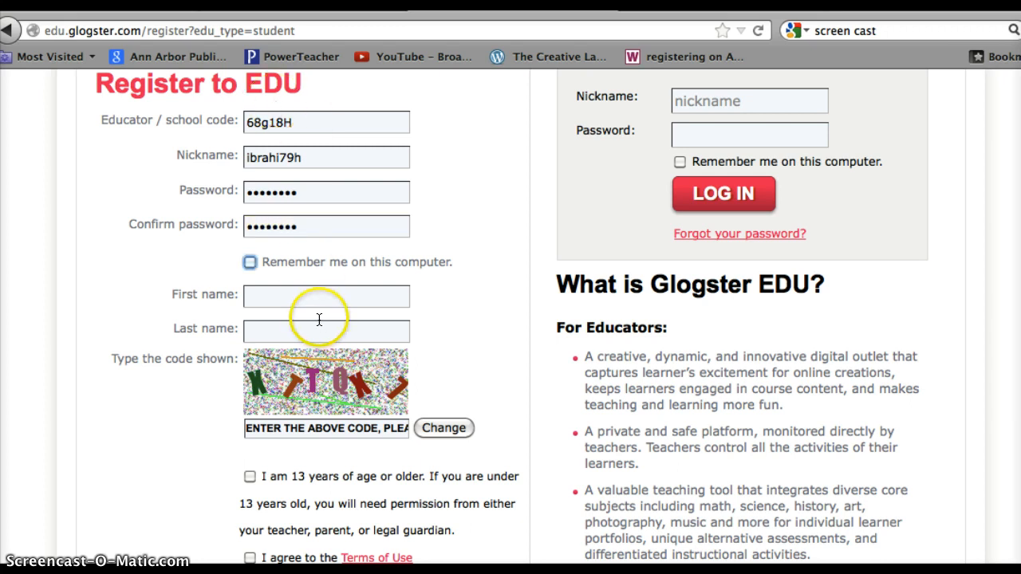
# Enter the student's first and last name and the verification code.
pyautogui.click(305, 294)
pyautogui.write('ADAM')
pyautogui.press('Tab')
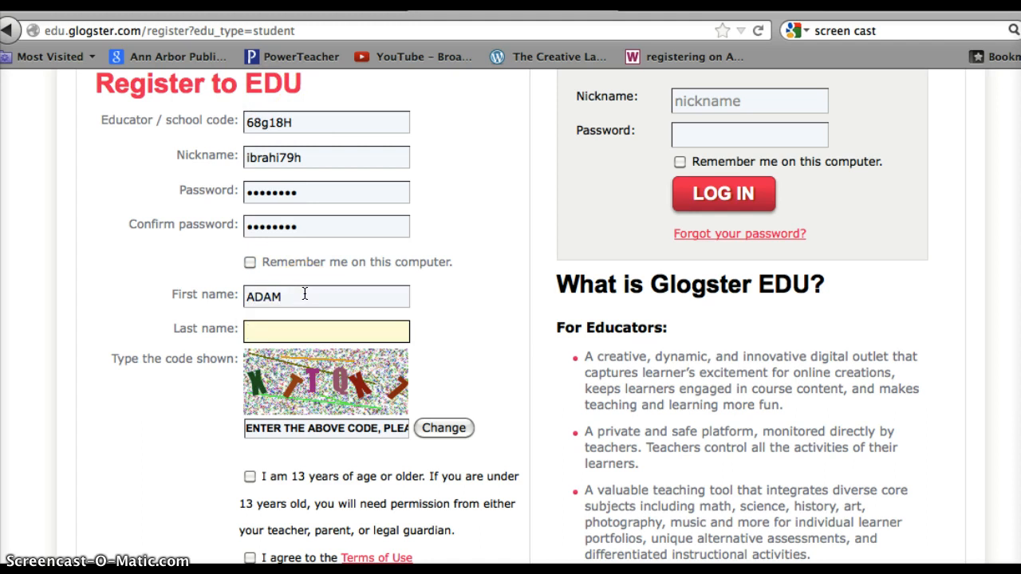
pyautogui.write('Ibr')
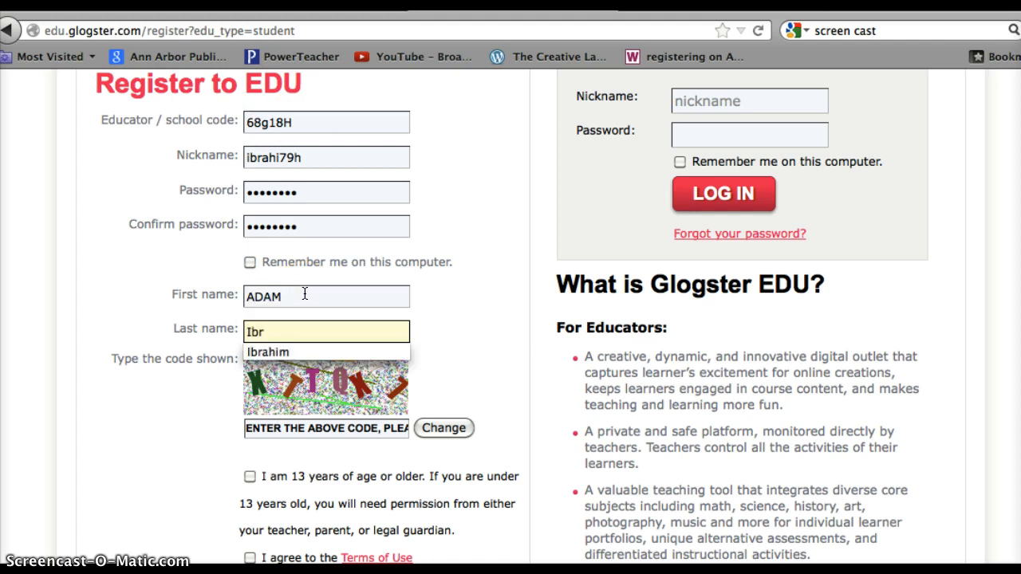
pyautogui.press('Down')
pyautogui.press('Return')
pyautogui.press('Tab')
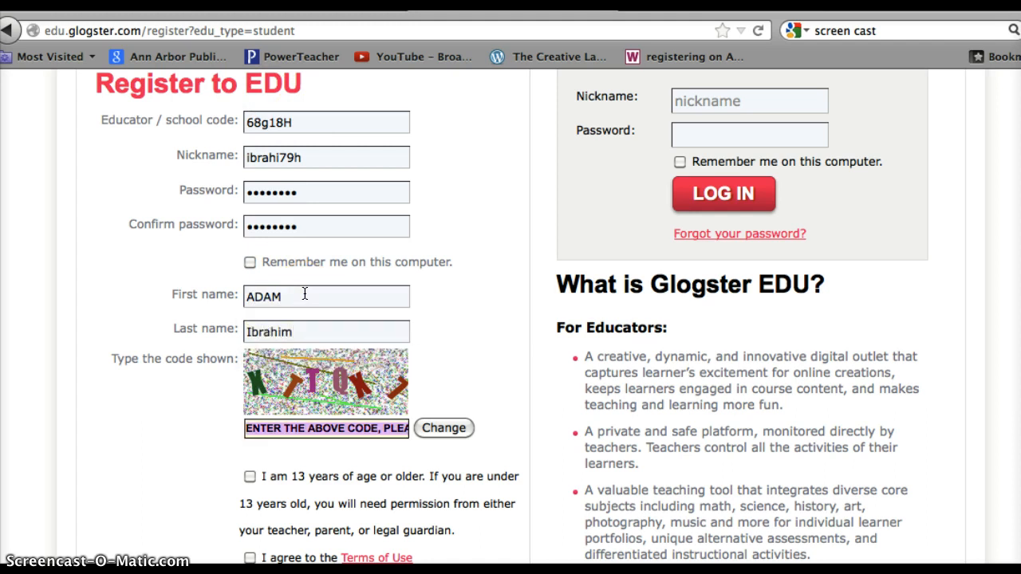
pyautogui.write('x')
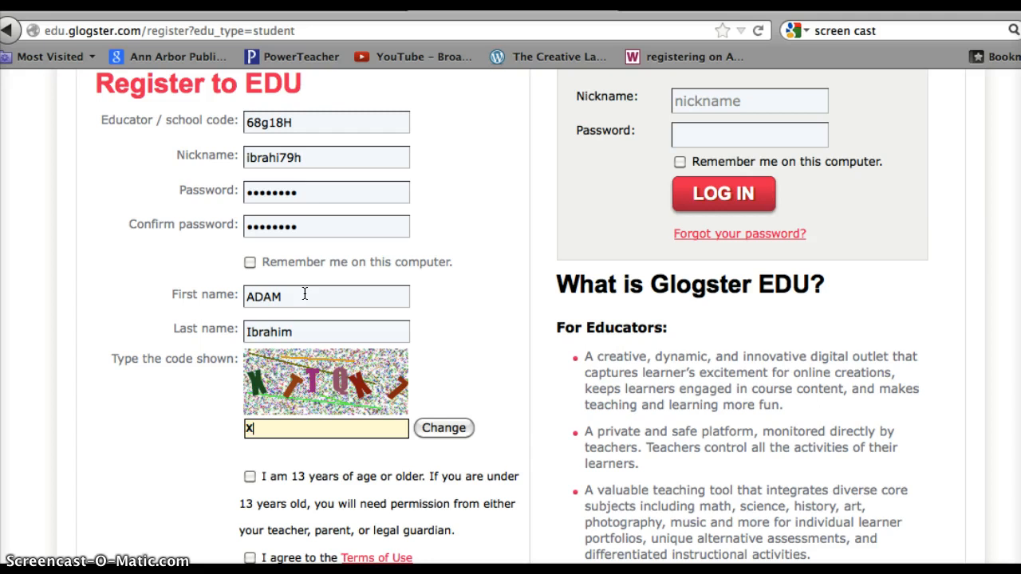
pyautogui.write('TTQX7')
# Tick the 13-or-older and Terms of Use boxes and submit SIGN UP.
pyautogui.scroll(-4, 462, 329)
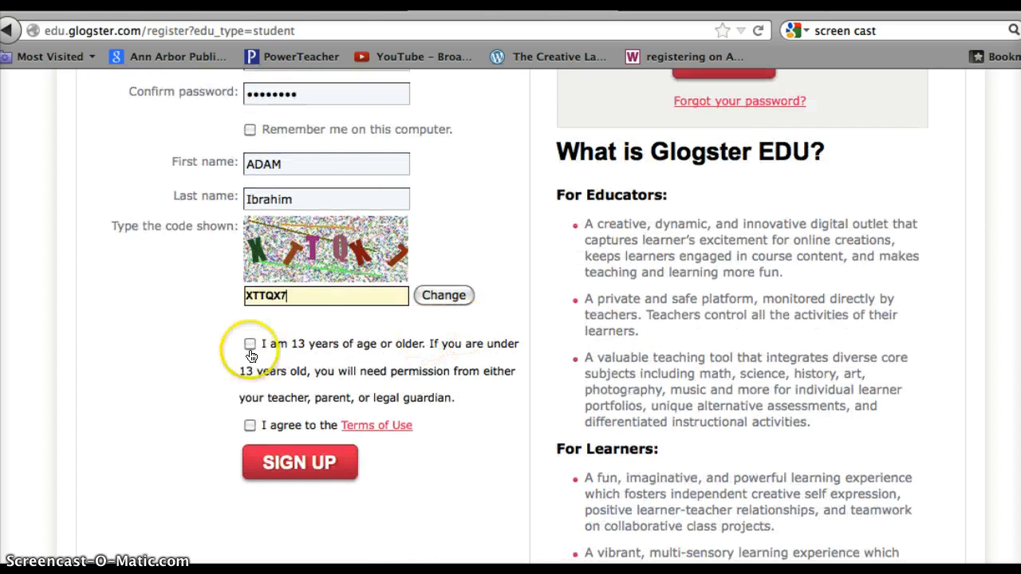
pyautogui.click(249, 345)
pyautogui.click(249, 426)
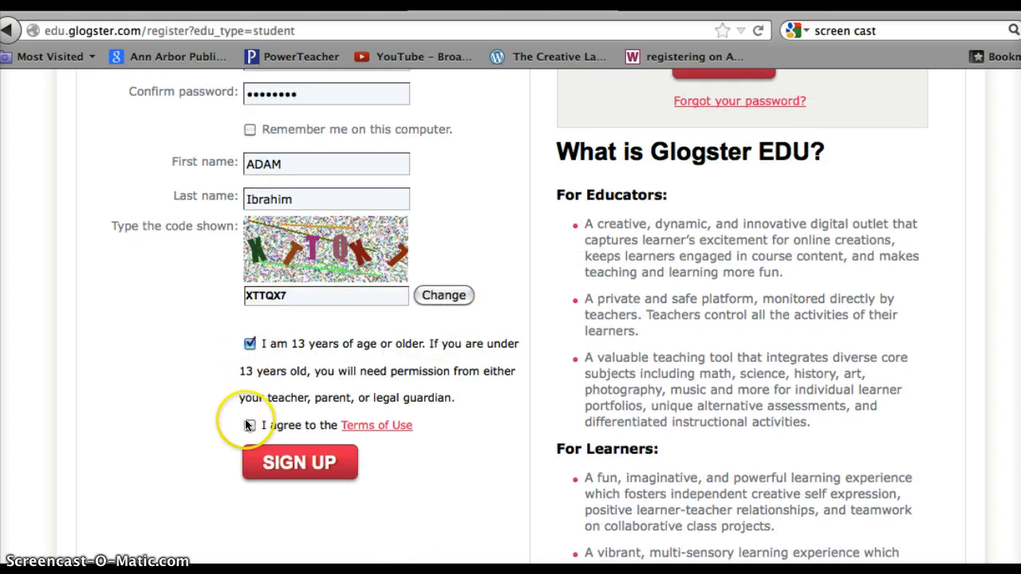
pyautogui.click(276, 465)
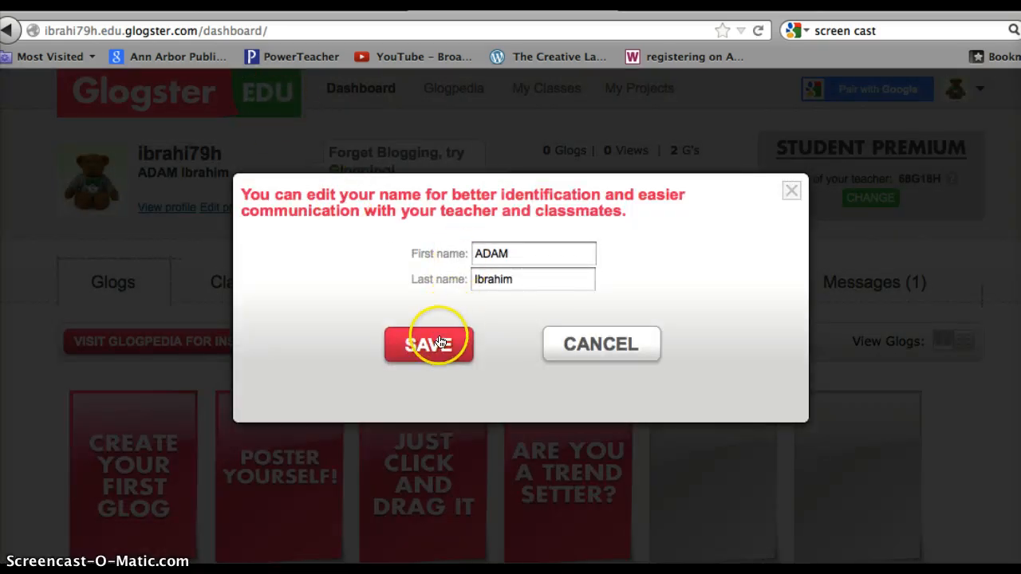
# Save the student's name, then bring up the CREATE NEW GLOG template choices.
pyautogui.click(440, 341)
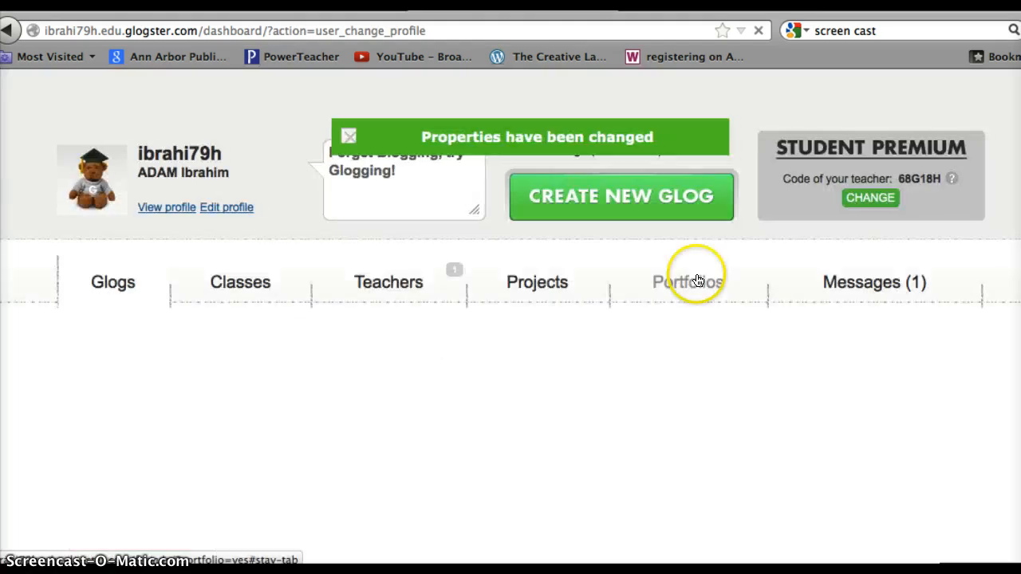
pyautogui.scroll(-2, 93, 363)
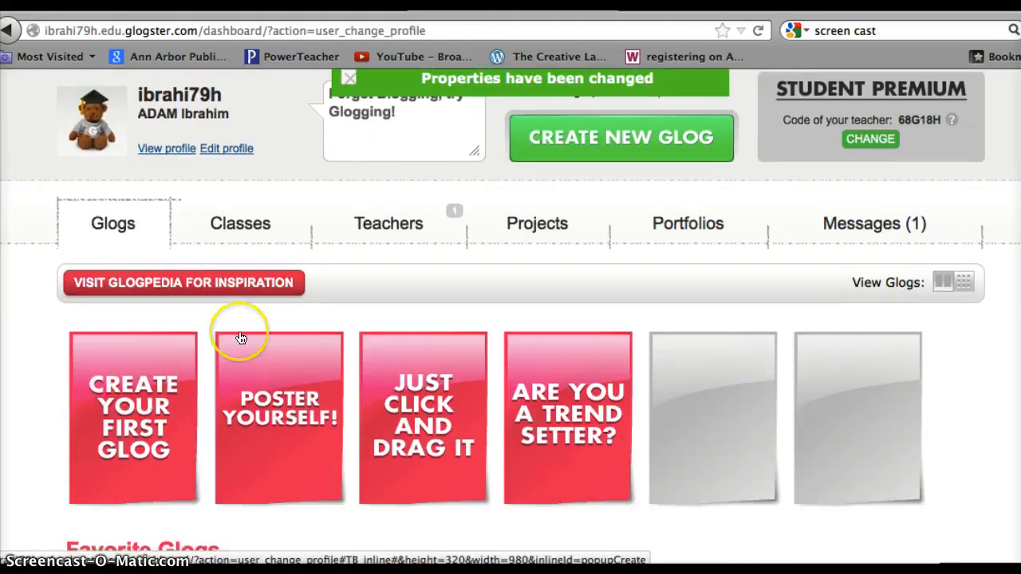
pyautogui.scroll(2, 587, 281)
pyautogui.click(617, 208)
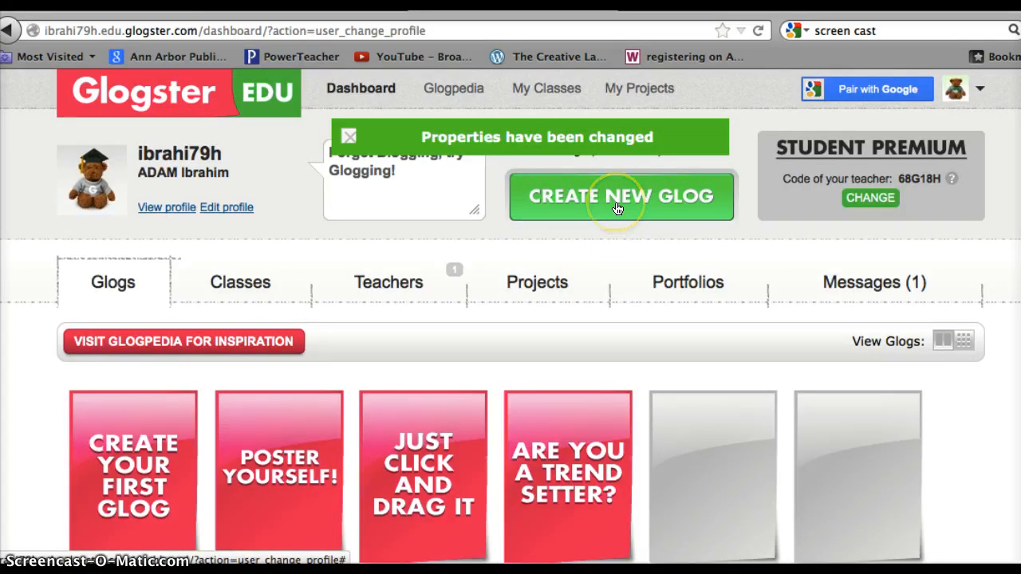
pyautogui.click(618, 209)
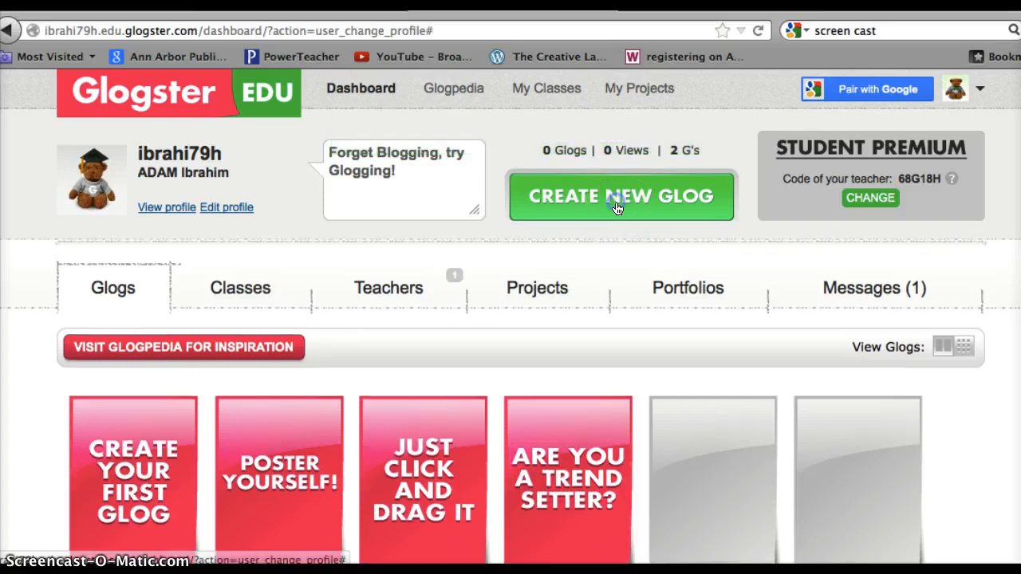
pyautogui.click(550, 232)
pyautogui.scroll(-2, 417, 256)
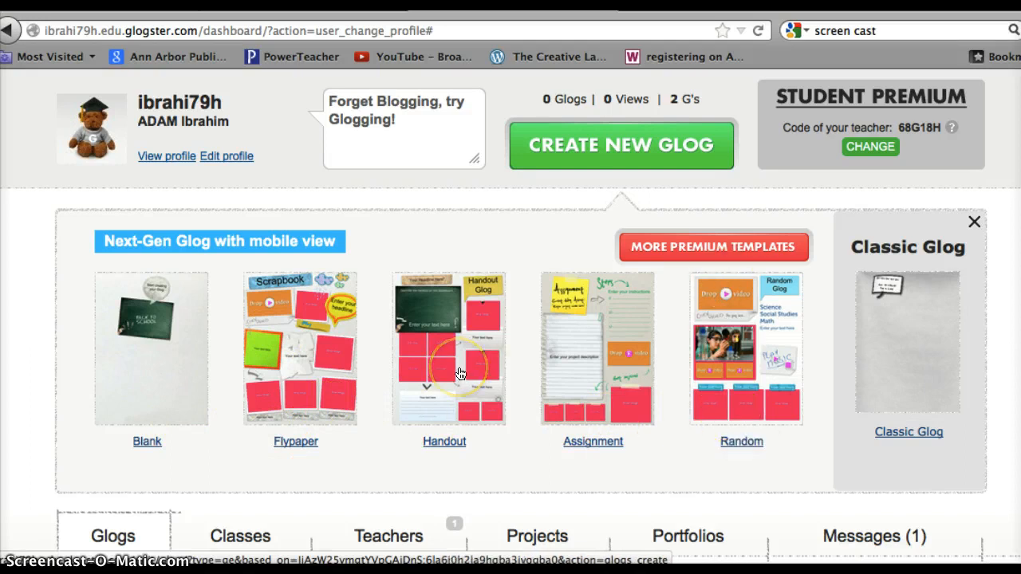
# Pick the Random template and open it as a new glog in the editor.
pyautogui.click(712, 344)
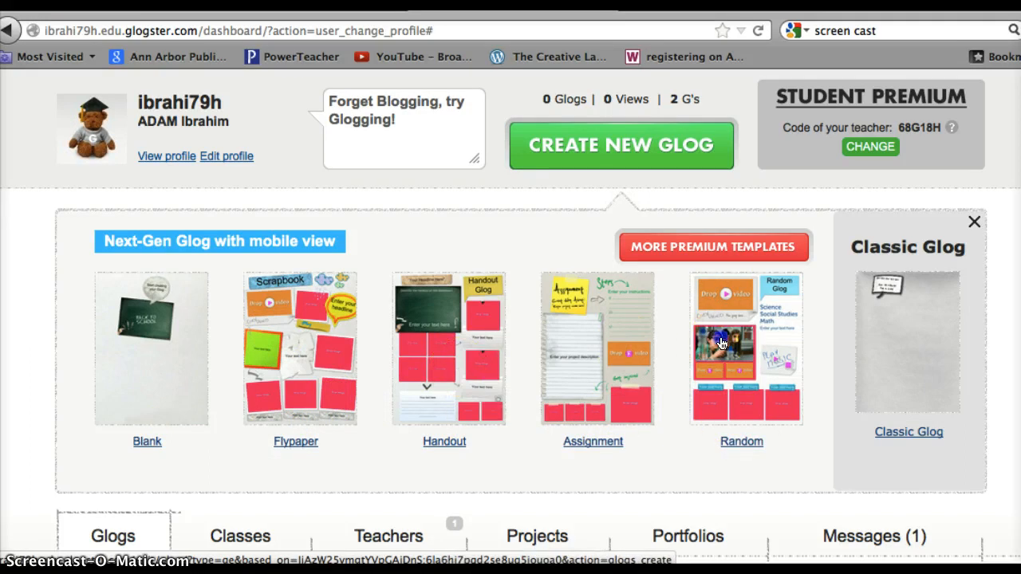
pyautogui.click(739, 444)
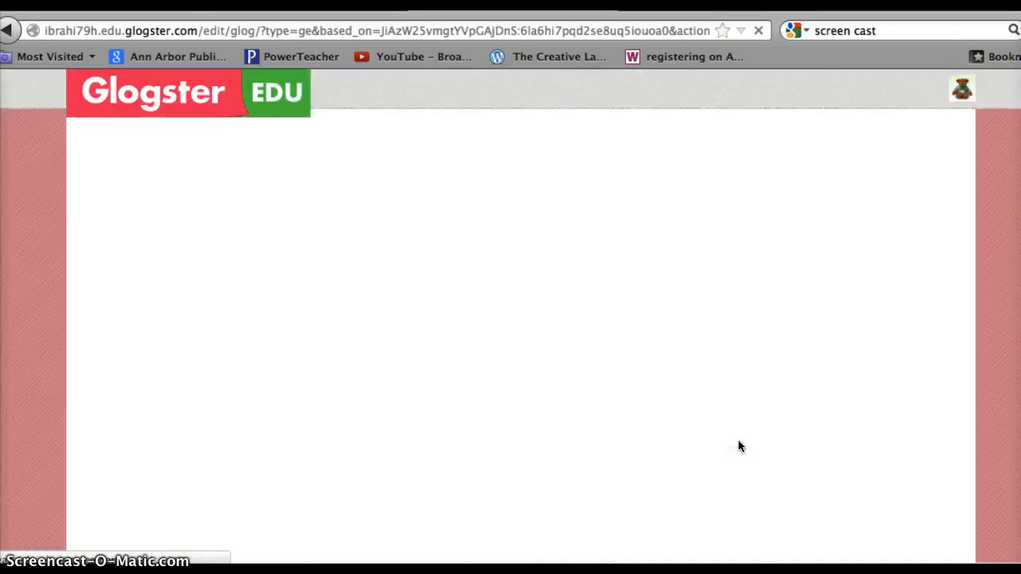
pyautogui.click(741, 329)
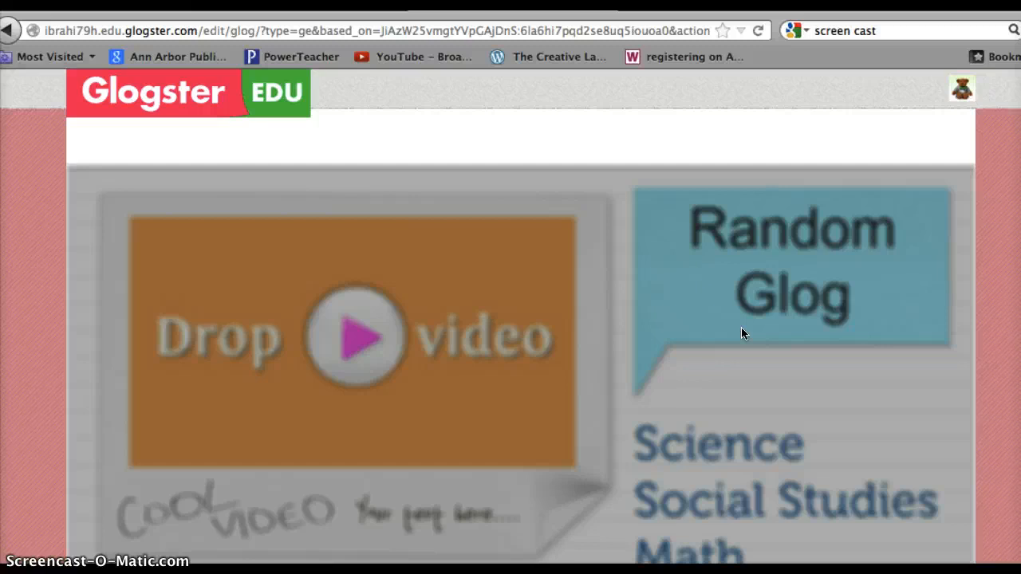
pyautogui.click(59, 536)
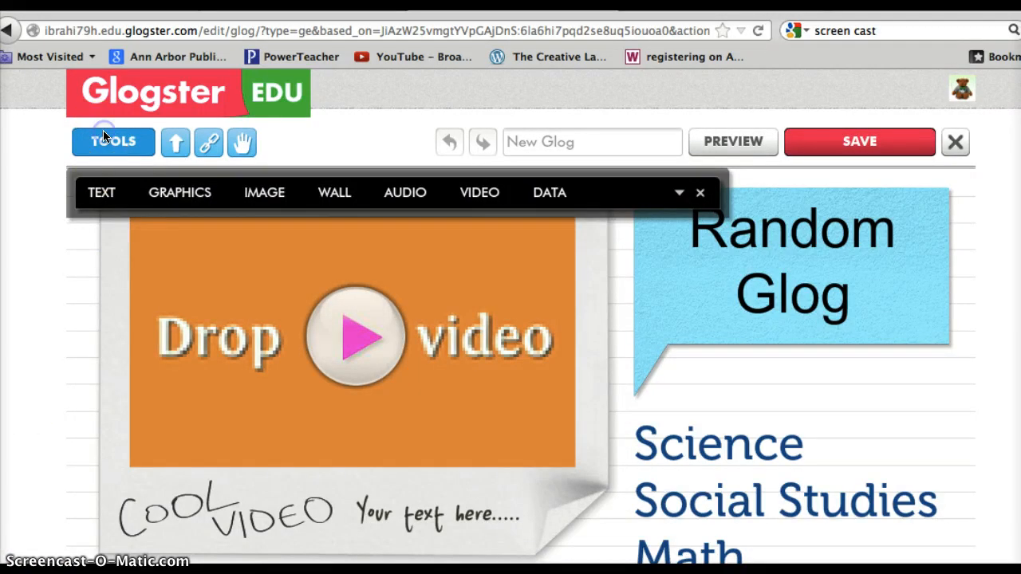
# Select the Random Glog note and drag it down onto the Science text.
pyautogui.click(109, 150)
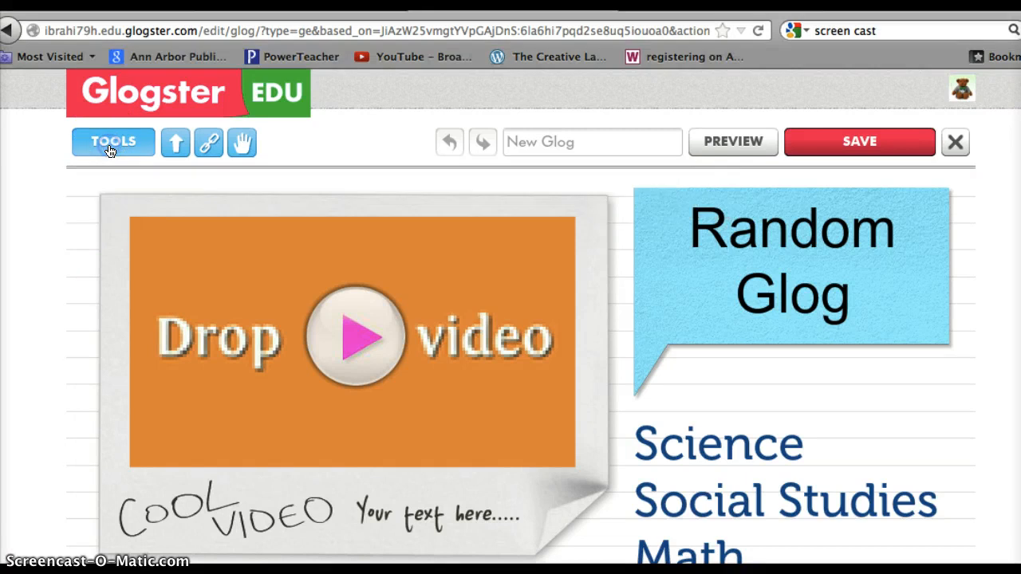
pyautogui.click(110, 150)
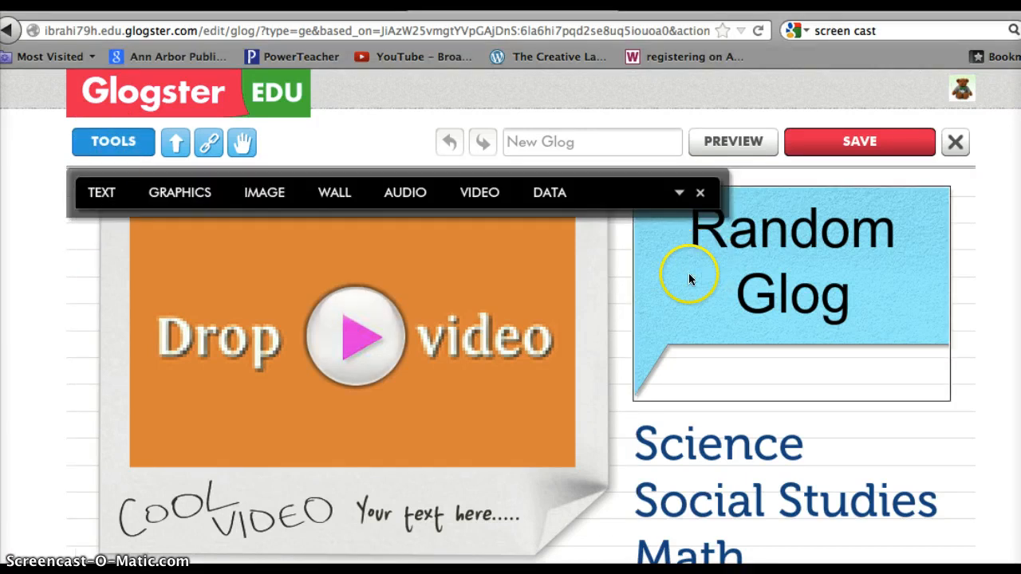
pyautogui.click(862, 296)
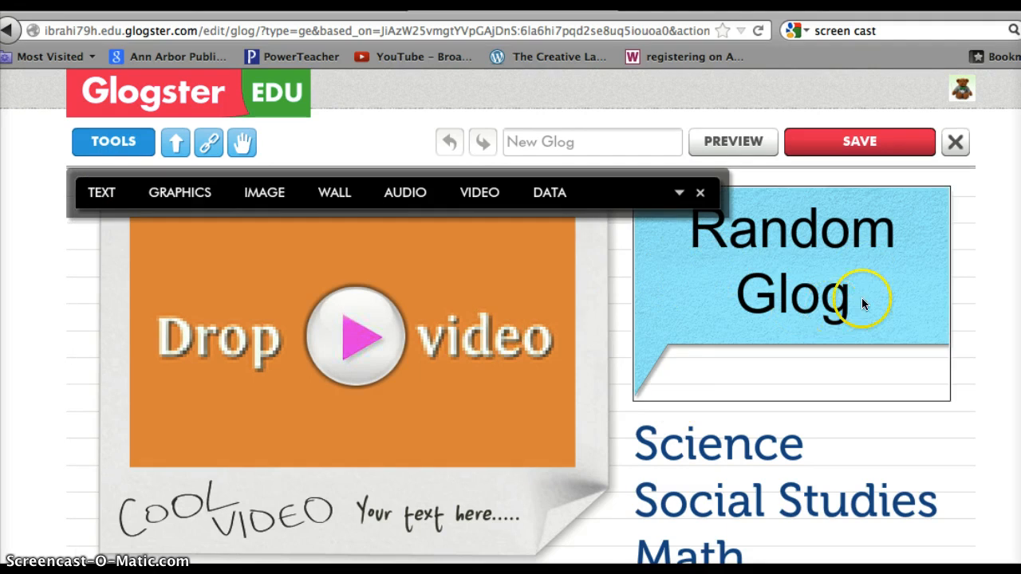
pyautogui.click(784, 296)
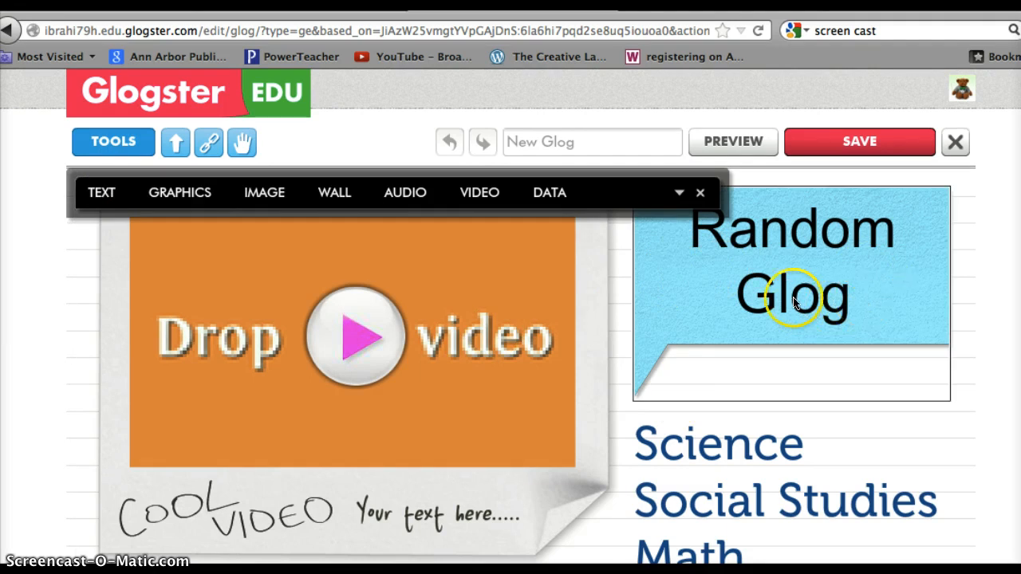
pyautogui.scroll(-3, 793, 303)
pyautogui.scroll(3, 793, 303)
pyautogui.moveTo(803, 285); pyautogui.dragTo(818, 347)
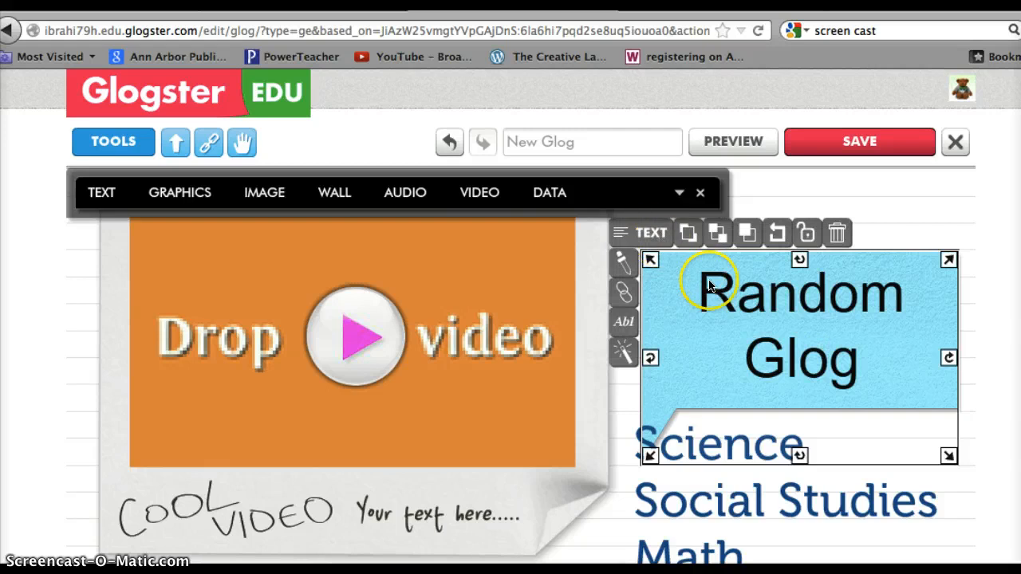
# Enlarge the Random Glog heading text to size 70 with FLEXI sizing on.
pyautogui.doubleClick(756, 300)
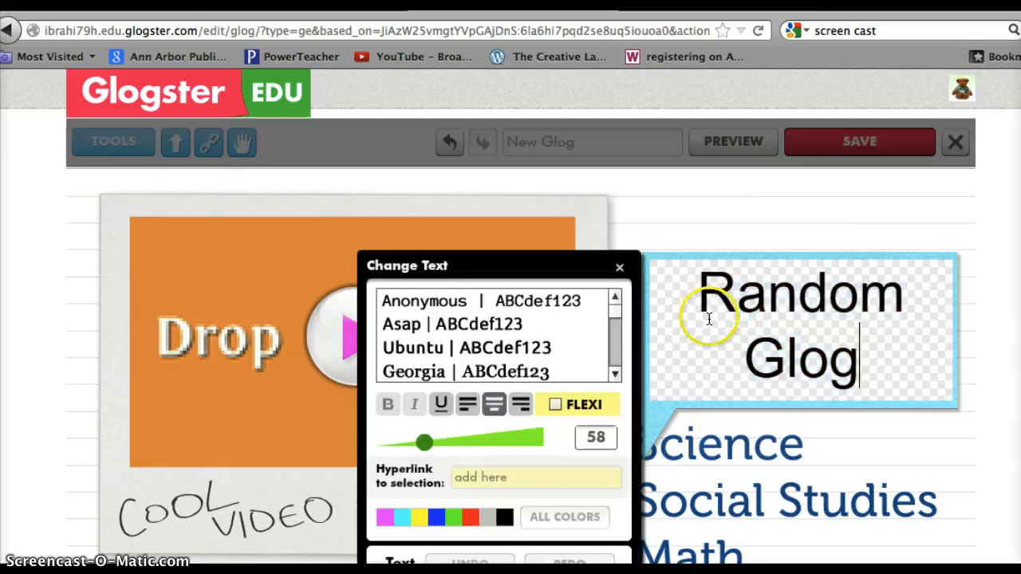
pyautogui.click(623, 266)
pyautogui.click(633, 322)
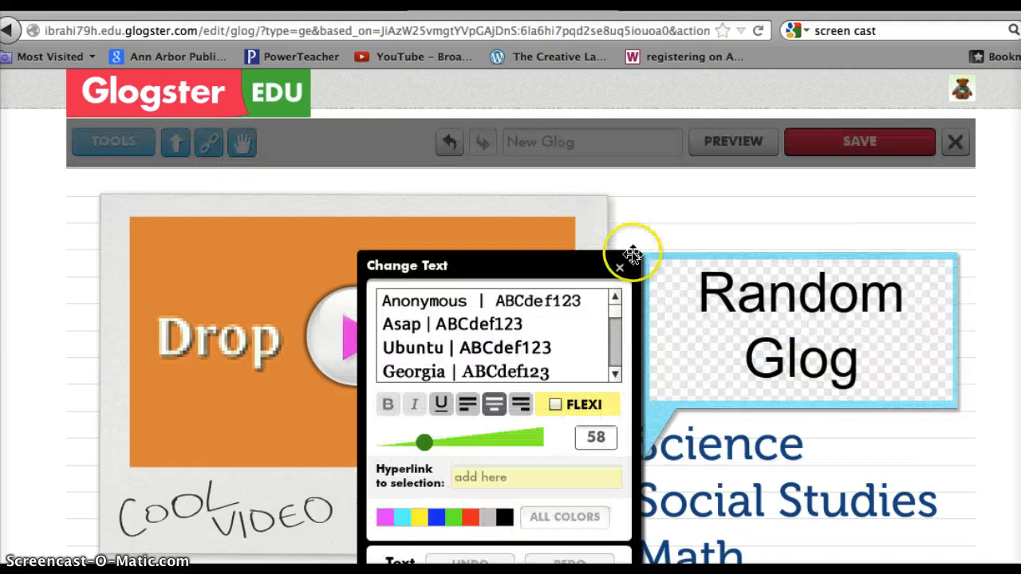
pyautogui.click(628, 266)
pyautogui.click(627, 329)
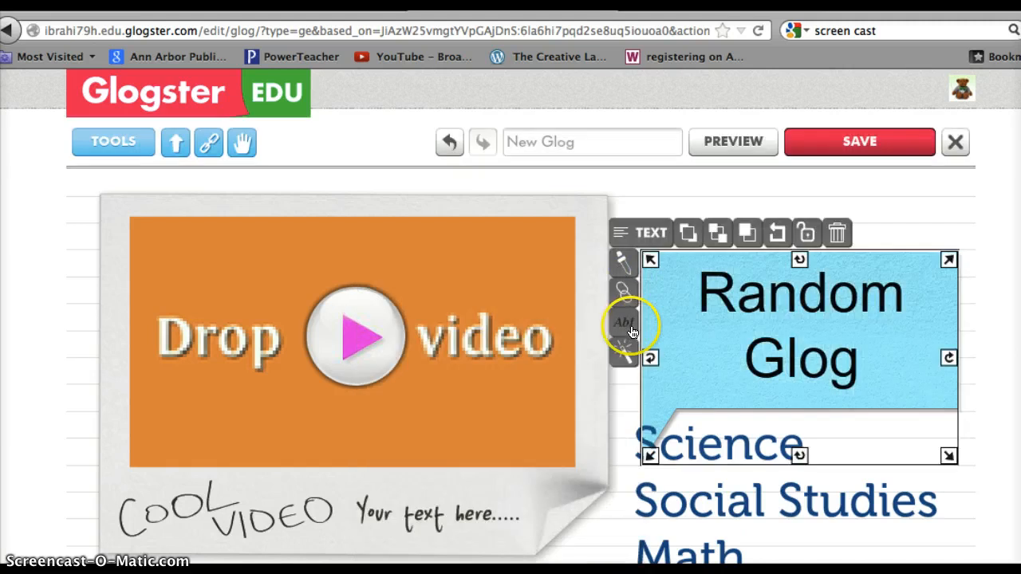
pyautogui.scroll(-2, 511, 359)
pyautogui.click(511, 359)
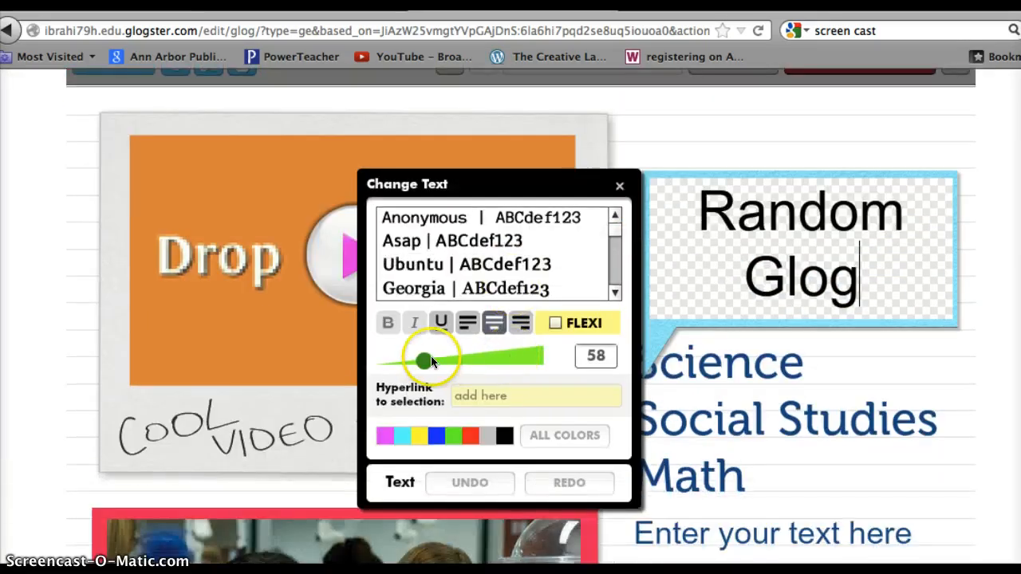
pyautogui.moveTo(424, 360)
pyautogui.mouseDown()
pyautogui.moveTo(488, 360)
pyautogui.moveTo(405, 364)
pyautogui.mouseUp()
pyautogui.click(555, 322)
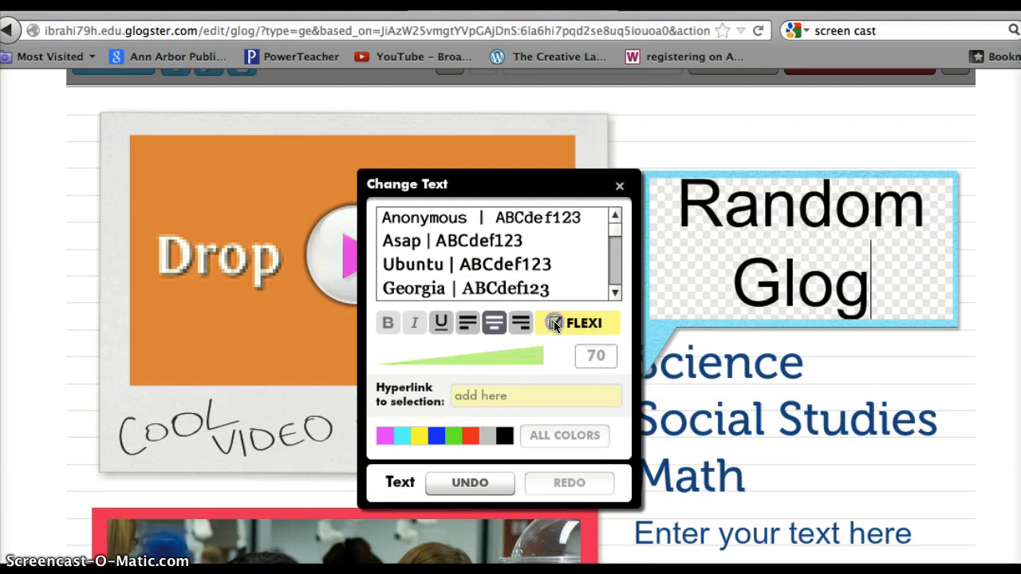
pyautogui.click(619, 185)
pyautogui.click(630, 190)
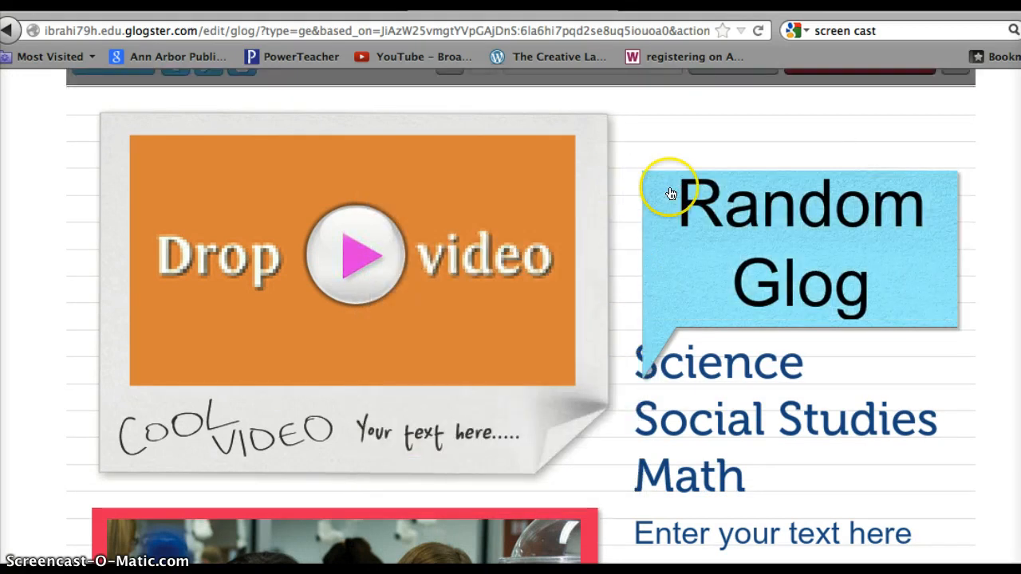
pyautogui.click(659, 208)
# Change the Random Glog note's colour to yellow.
pyautogui.click(472, 268)
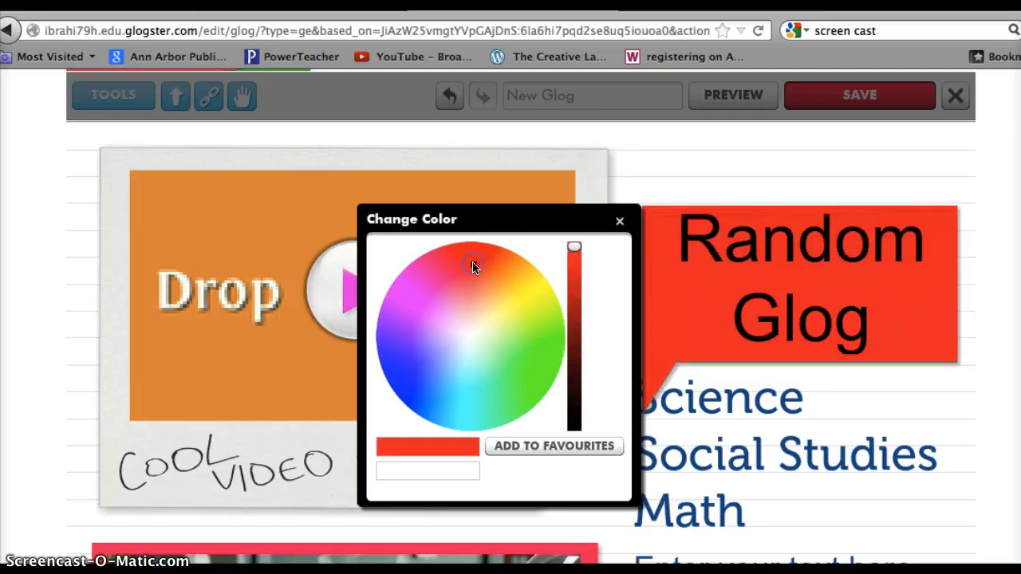
pyautogui.click(530, 297)
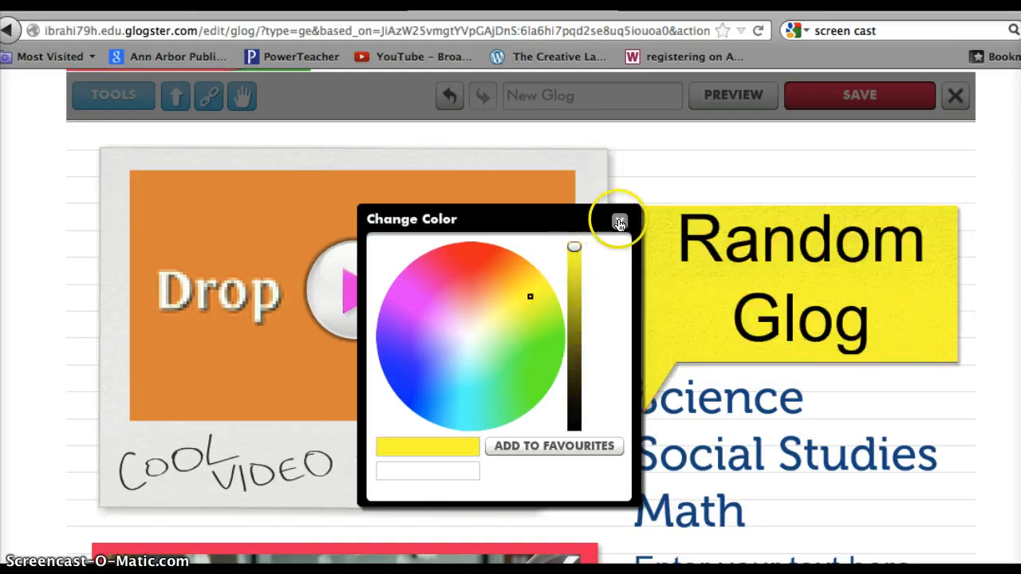
pyautogui.click(619, 221)
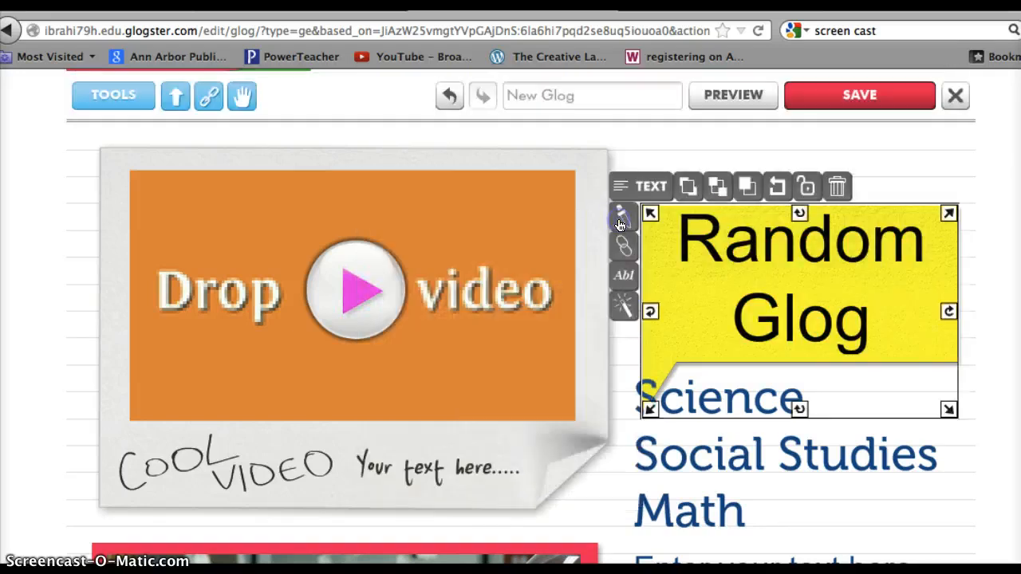
# Set layer order so the yellow note sits in front of the Science, Social Studies, Math list.
pyautogui.click(686, 196)
pyautogui.click(691, 469)
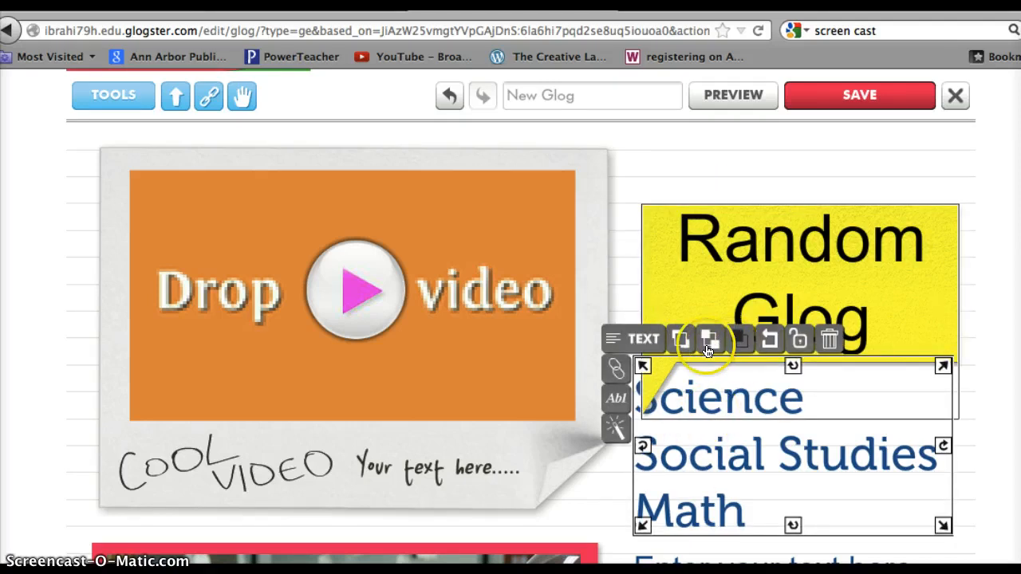
pyautogui.click(682, 341)
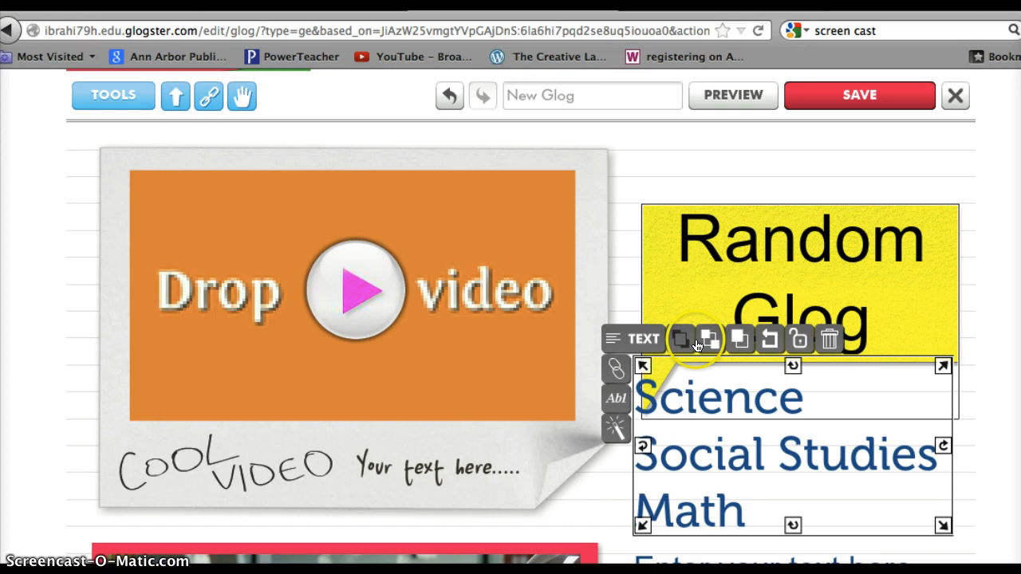
pyautogui.click(709, 340)
pyautogui.click(681, 340)
pyautogui.click(712, 341)
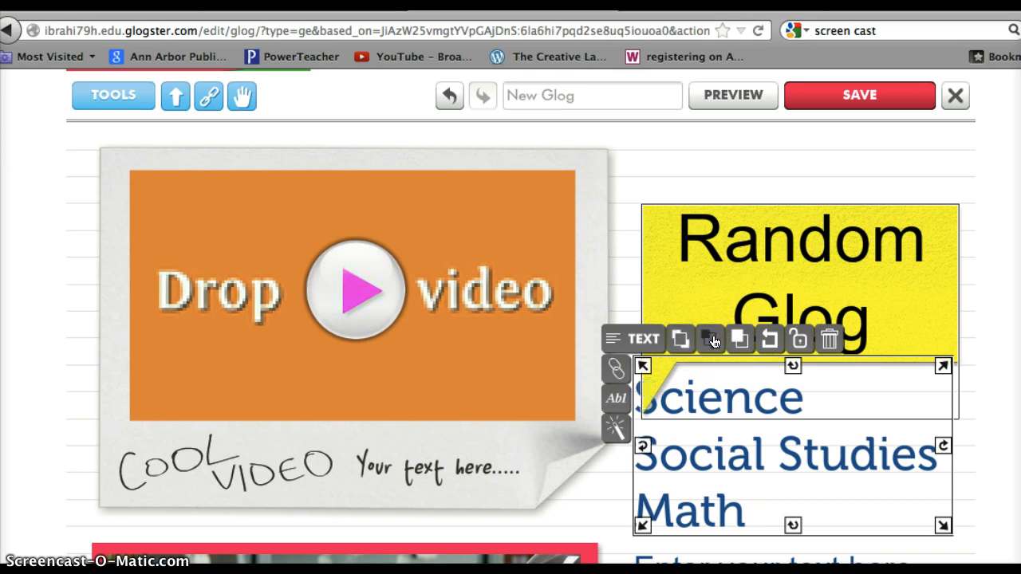
pyautogui.click(706, 263)
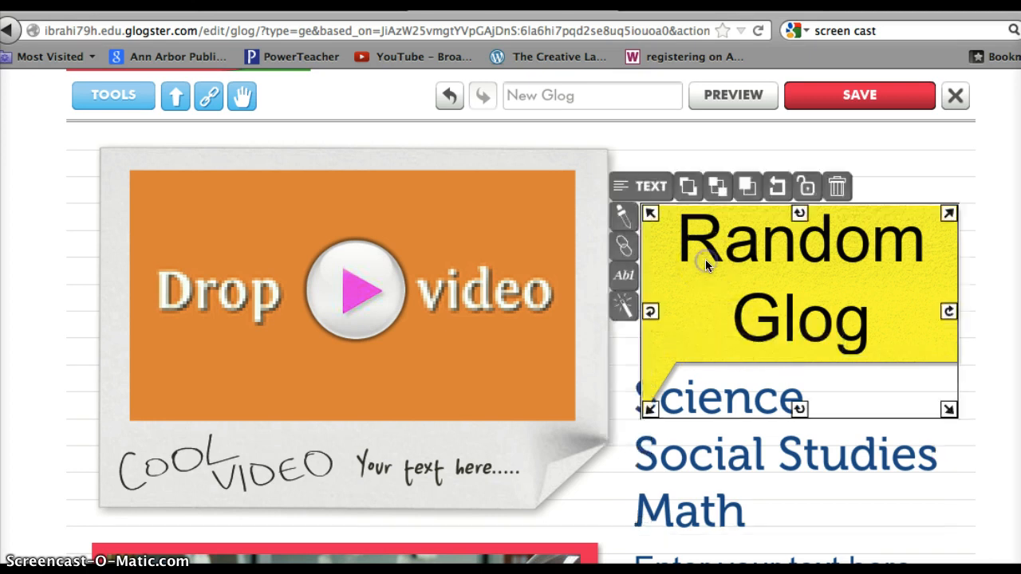
# Duplicate the yellow note, move and delete the copy, then undo back to one note.
pyautogui.click(746, 188)
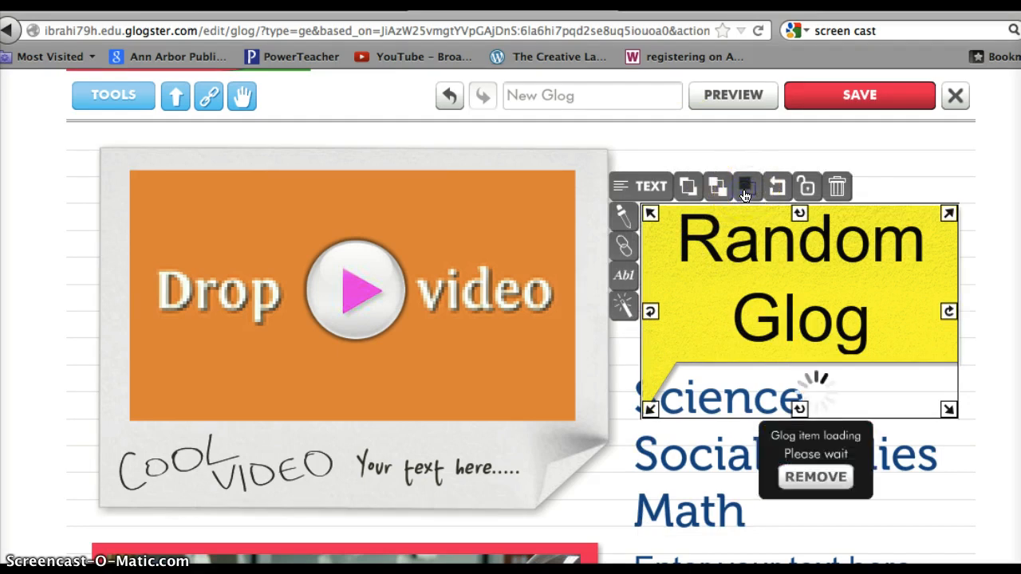
pyautogui.moveTo(769, 347); pyautogui.dragTo(656, 202)
pyautogui.click(741, 141)
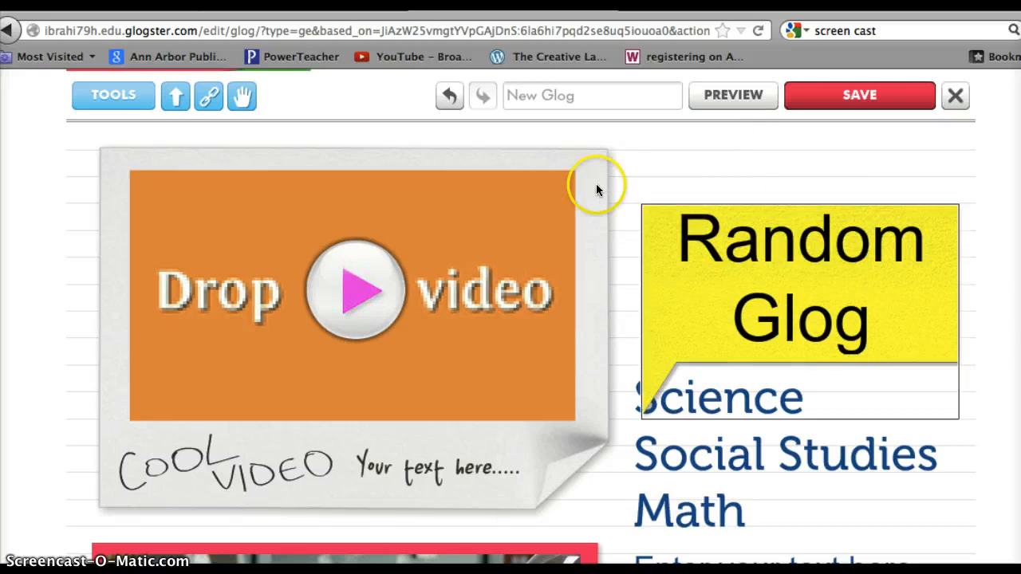
pyautogui.scroll(1, 595, 189)
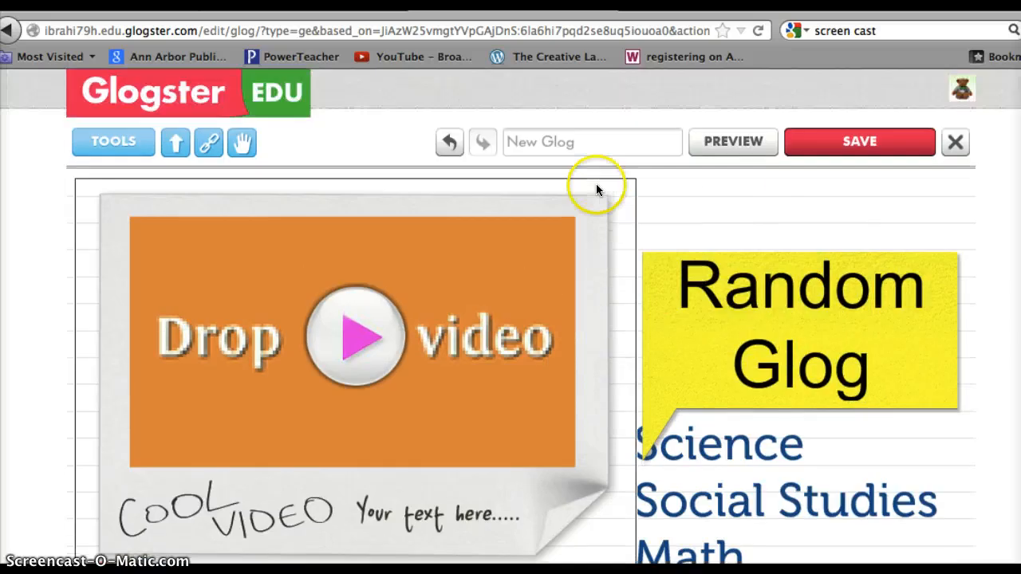
pyautogui.click(451, 144)
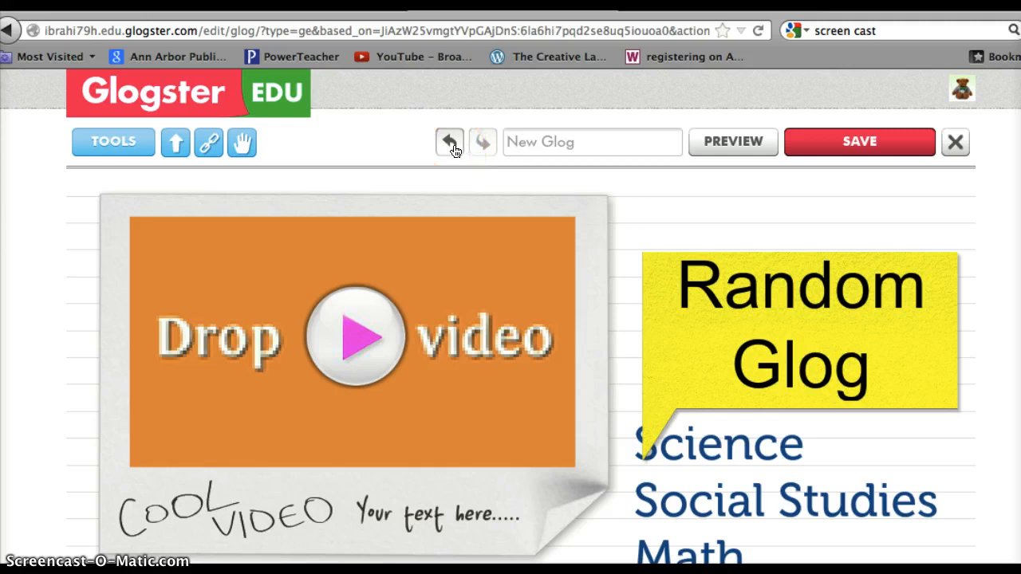
pyautogui.click(387, 137)
pyautogui.scroll(-2, 387, 139)
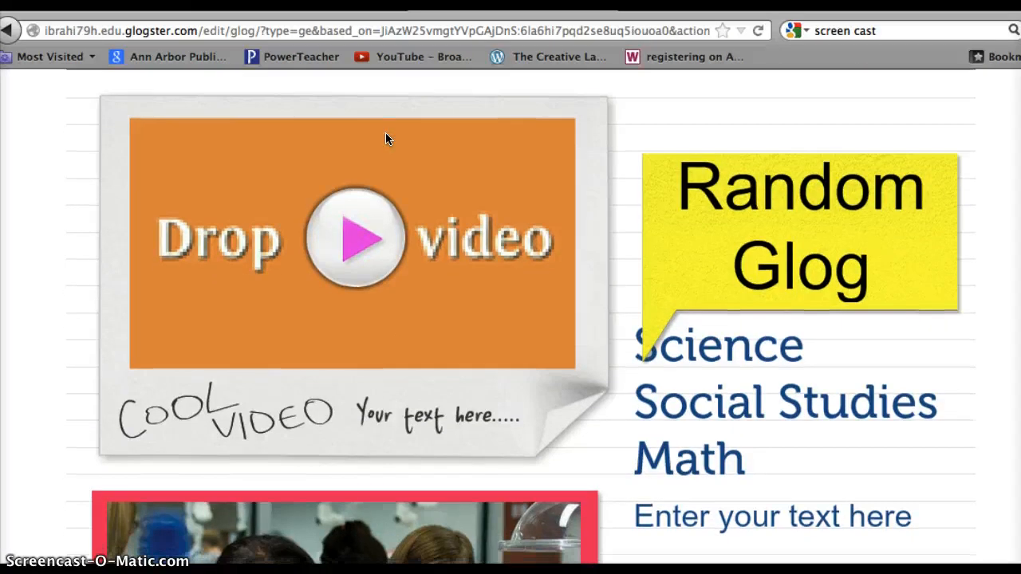
pyautogui.scroll(1, 387, 137)
pyautogui.click(360, 274)
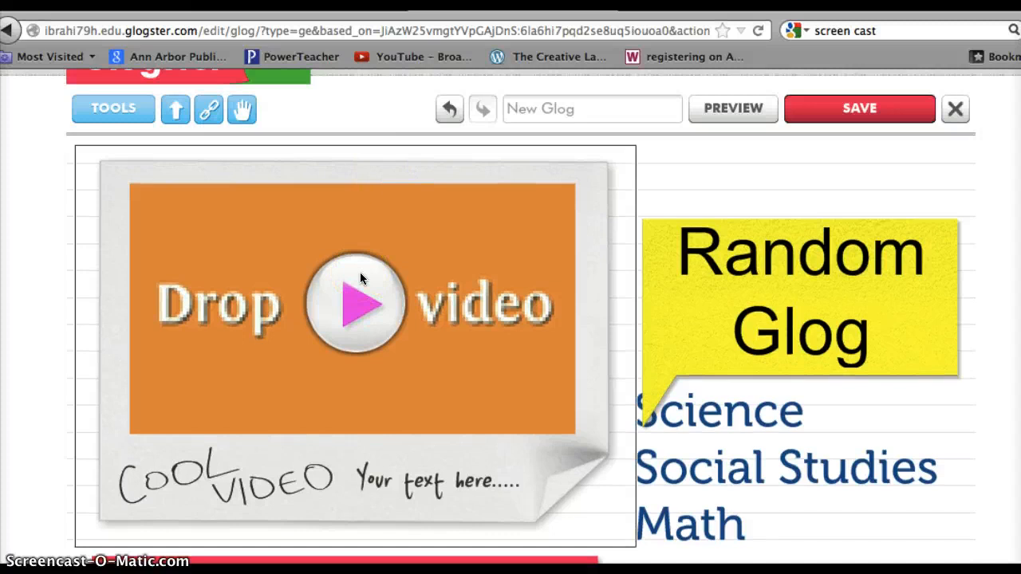
# From TOOLS, go to the VIDEO section and launch the webcam grab tool.
pyautogui.click(422, 235)
pyautogui.click(374, 291)
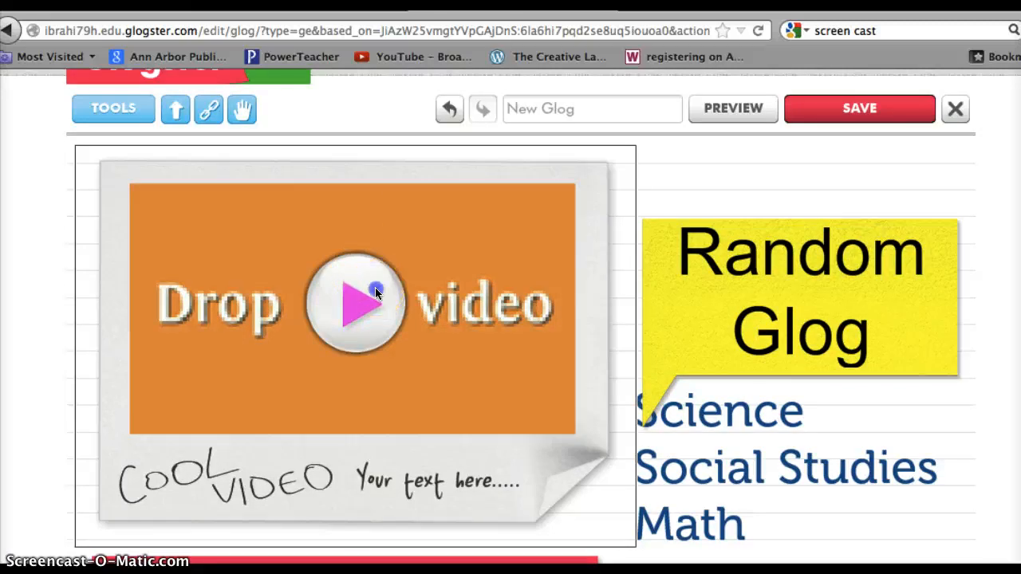
pyautogui.click(119, 114)
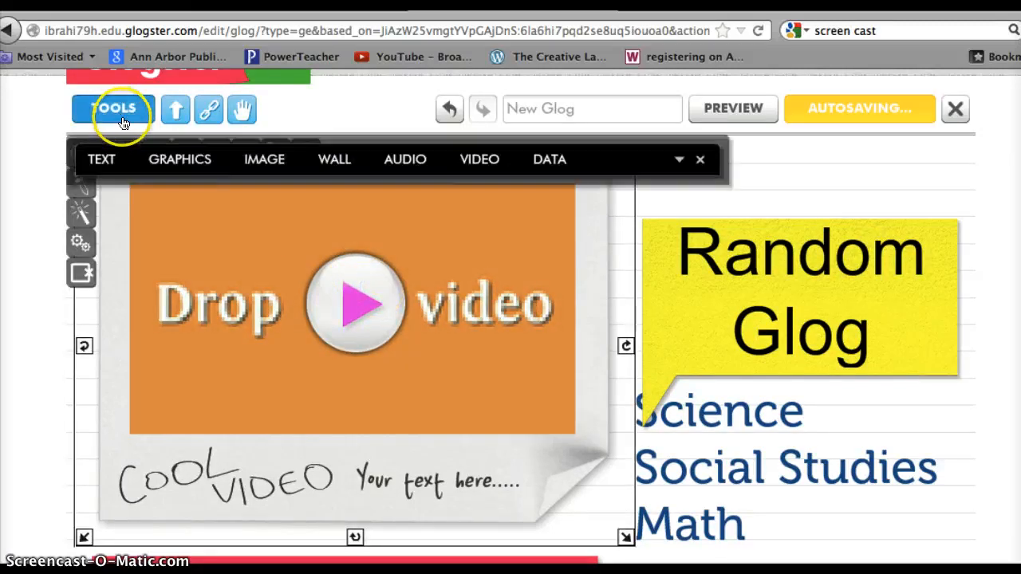
pyautogui.click(486, 163)
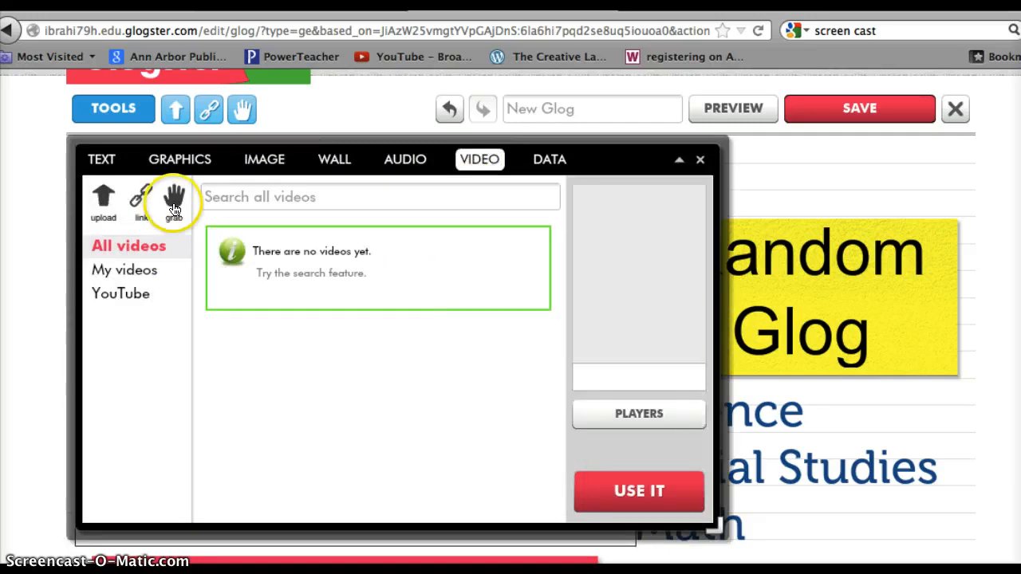
pyautogui.click(175, 196)
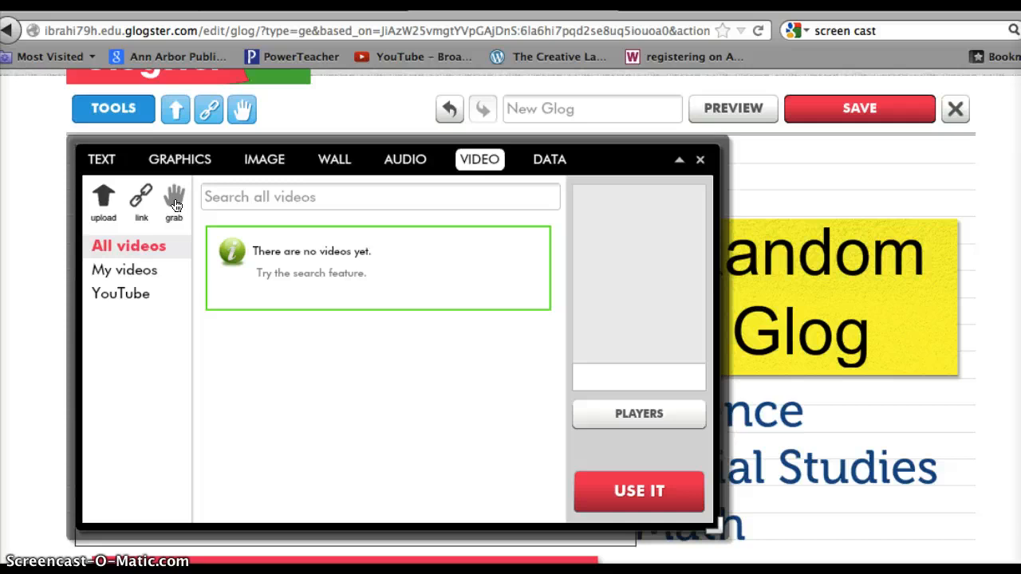
pyautogui.click(175, 201)
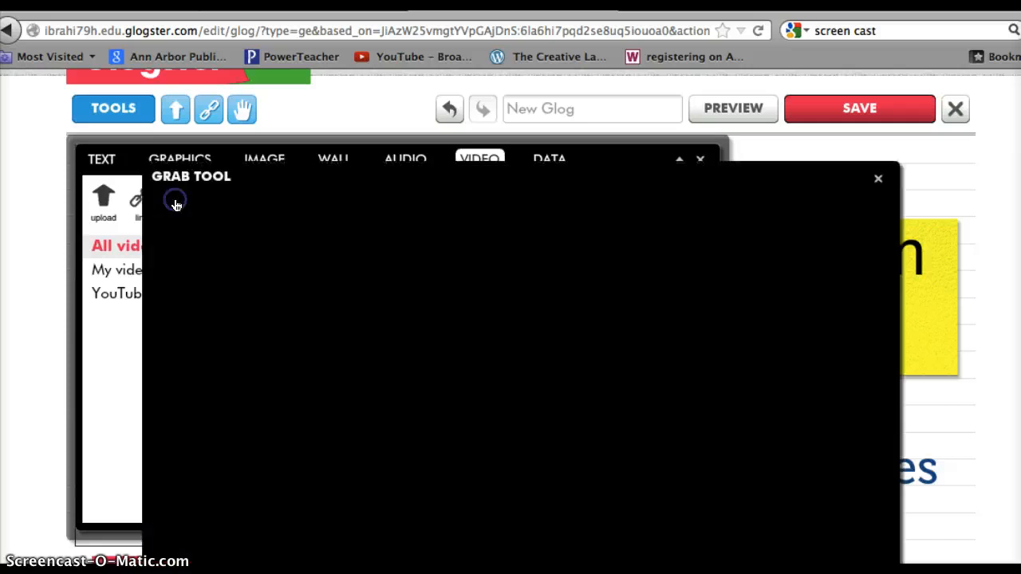
# Allow the Flash prompt to use the camera and microphone.
pyautogui.scroll(-5, 461, 269)
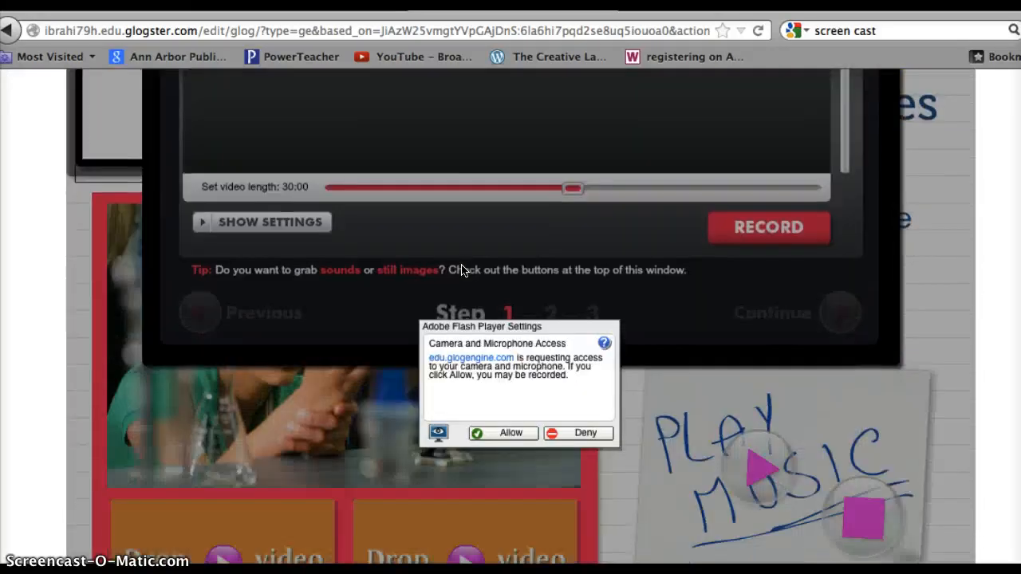
pyautogui.scroll(-2, 461, 269)
pyautogui.click(495, 356)
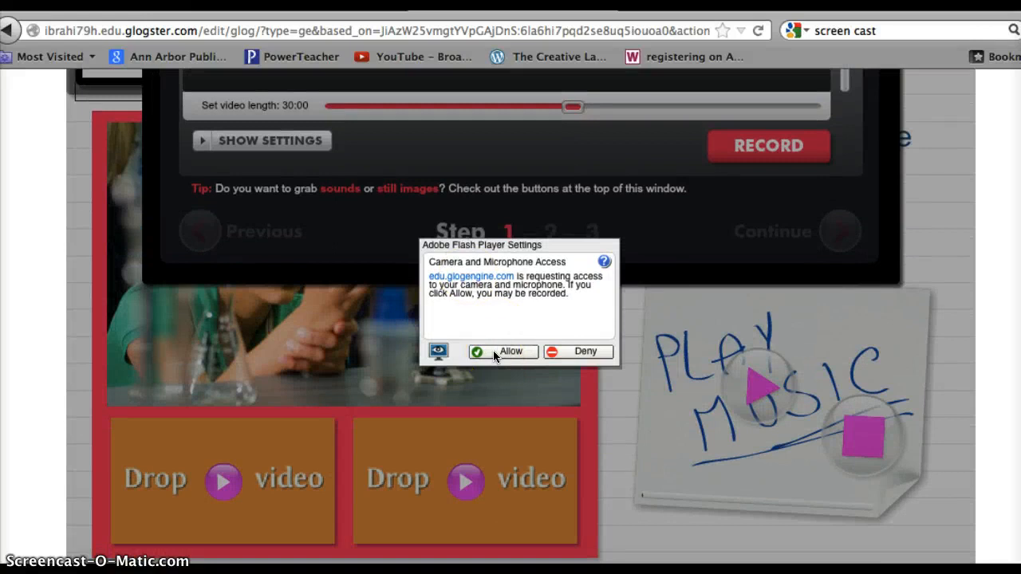
pyautogui.click(495, 353)
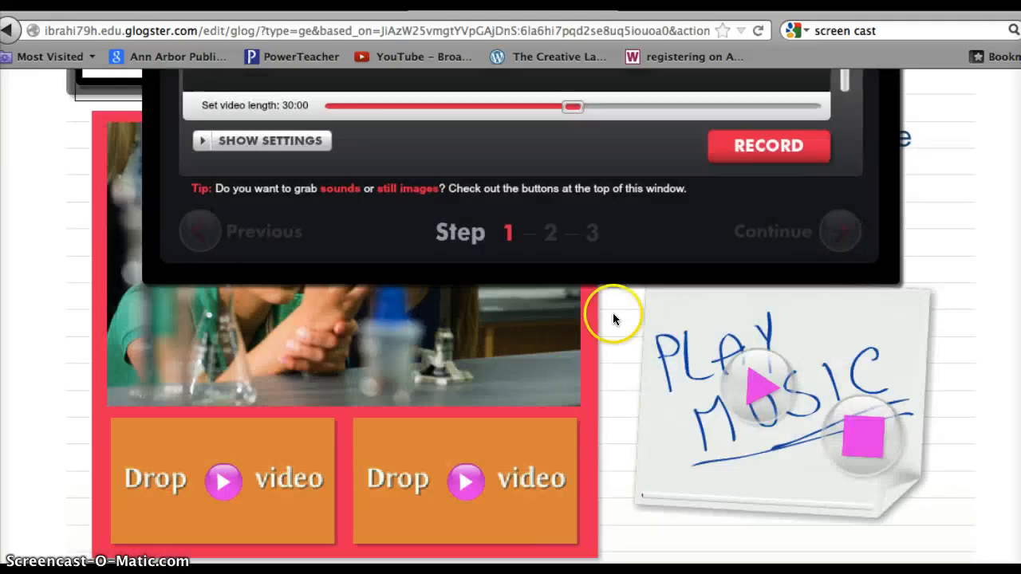
# Record a webcam clip of about 9 seconds.
pyautogui.scroll(5, 613, 319)
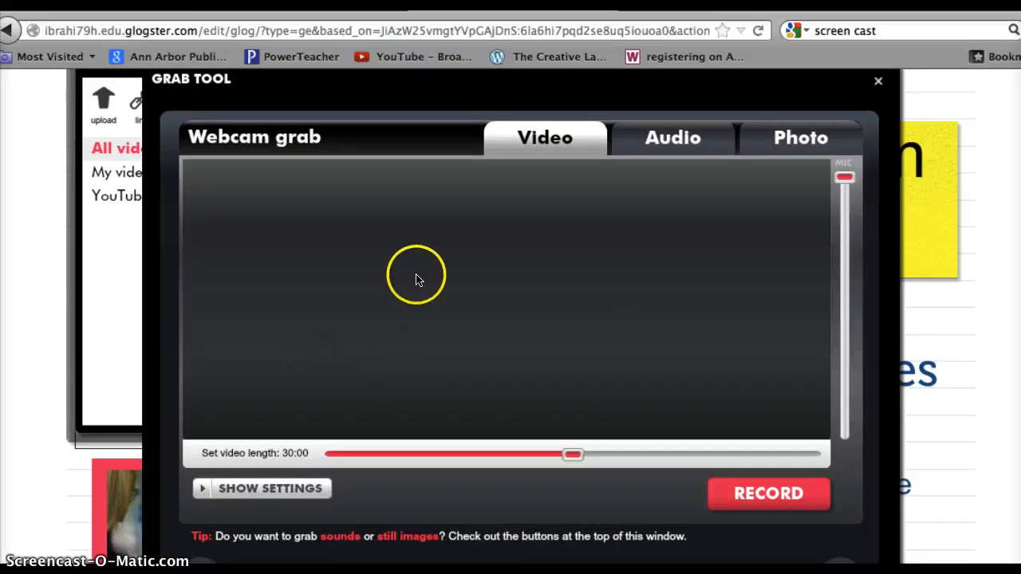
pyautogui.scroll(-5, 409, 296)
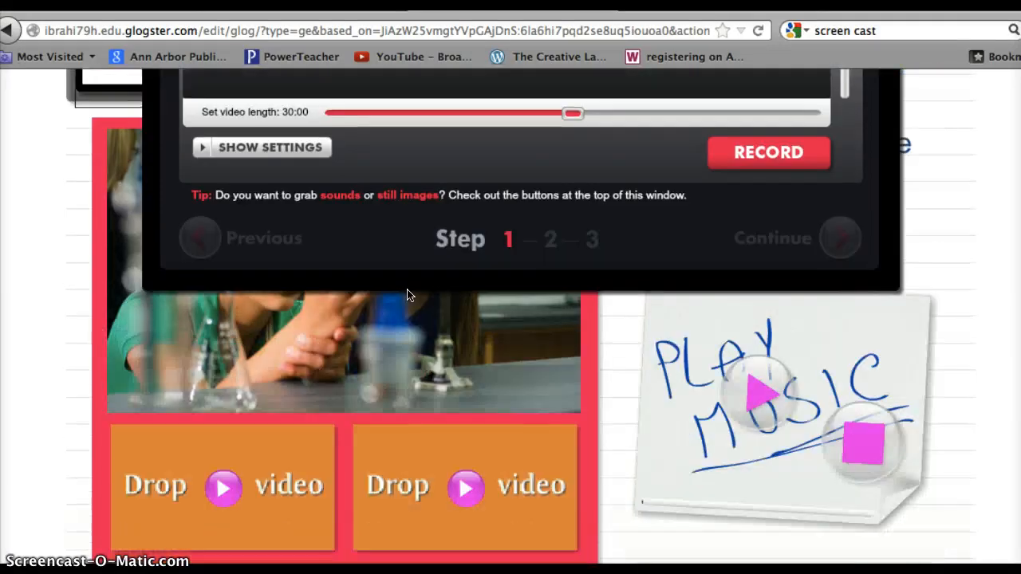
pyautogui.scroll(6, 409, 296)
pyautogui.scroll(-3, 408, 294)
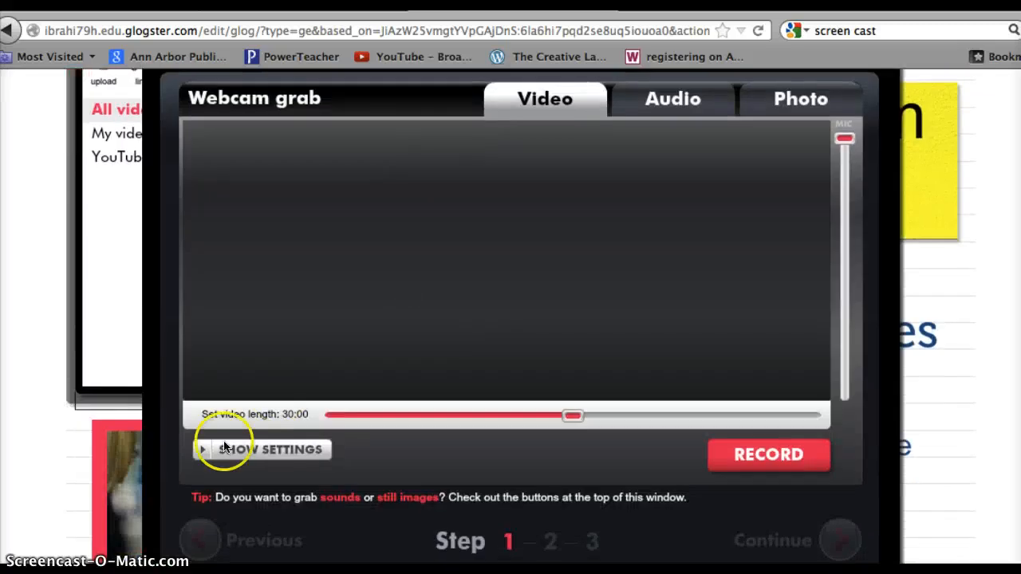
pyautogui.click(745, 456)
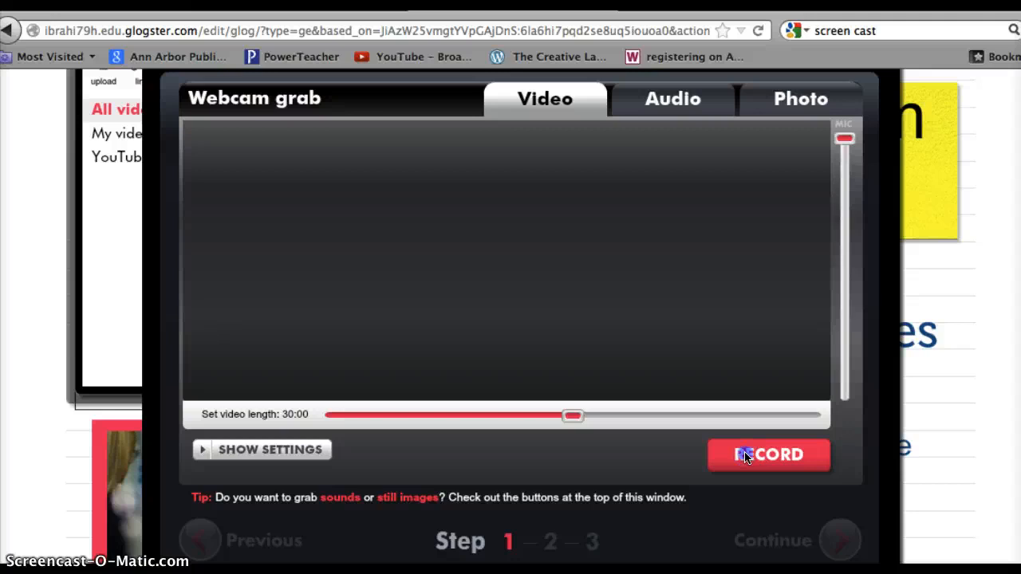
pyautogui.click(744, 455)
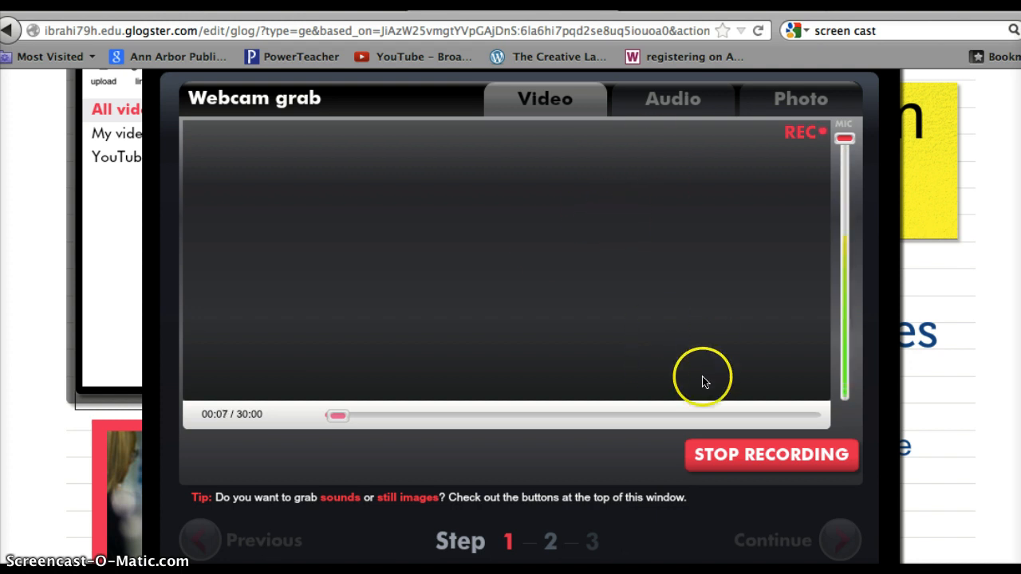
pyautogui.click(733, 455)
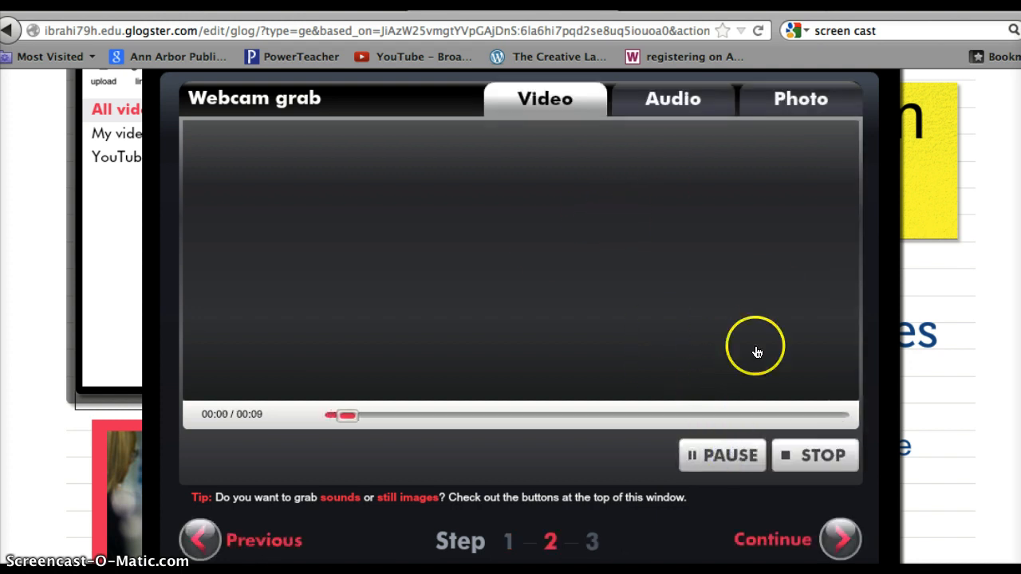
# Name the recorded video, generate its thumbnail, and save it to the gallery.
pyautogui.scroll(-3, 762, 343)
pyautogui.click(832, 404)
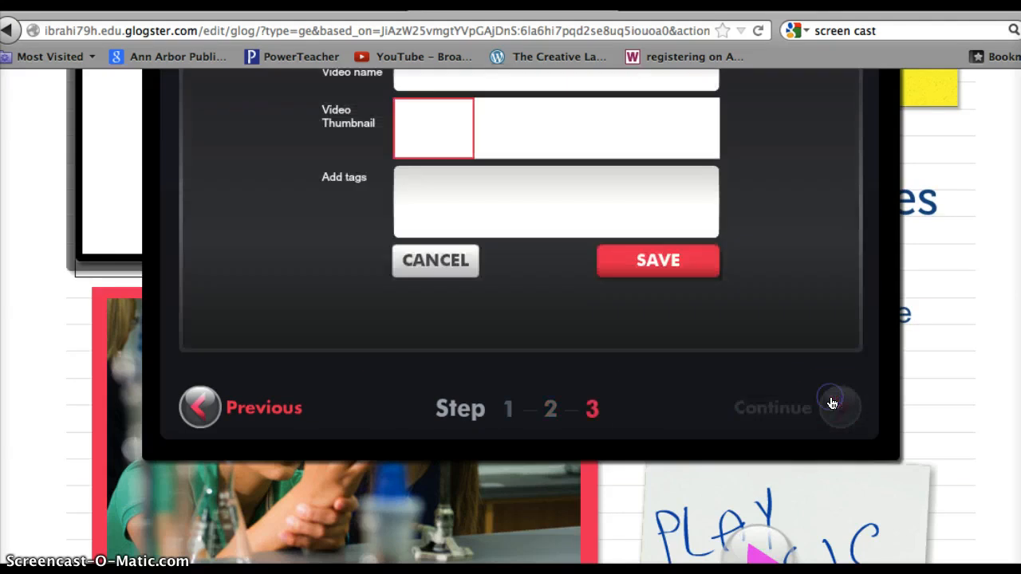
pyautogui.scroll(3, 660, 320)
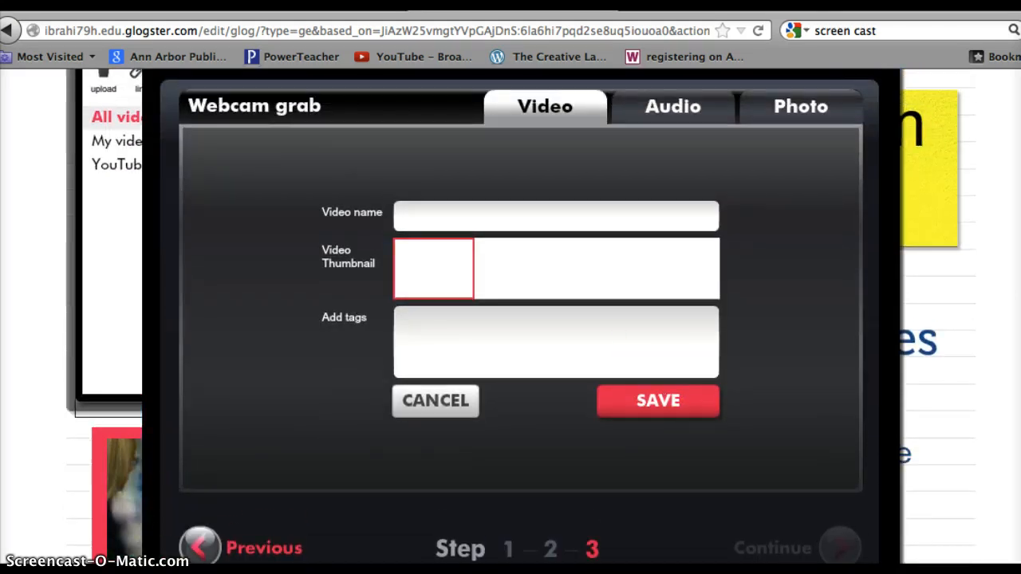
pyautogui.click(445, 216)
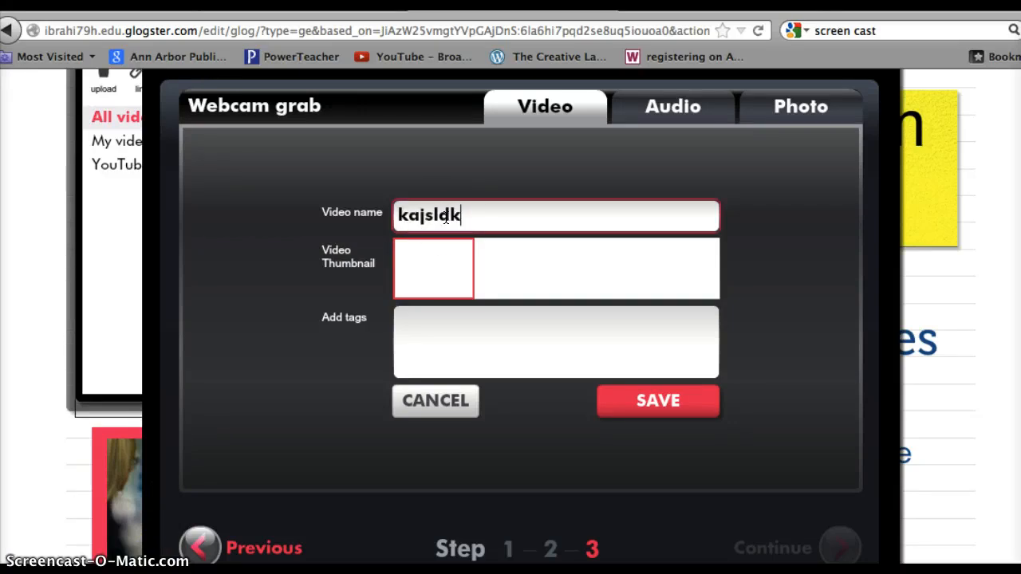
pyautogui.click(494, 261)
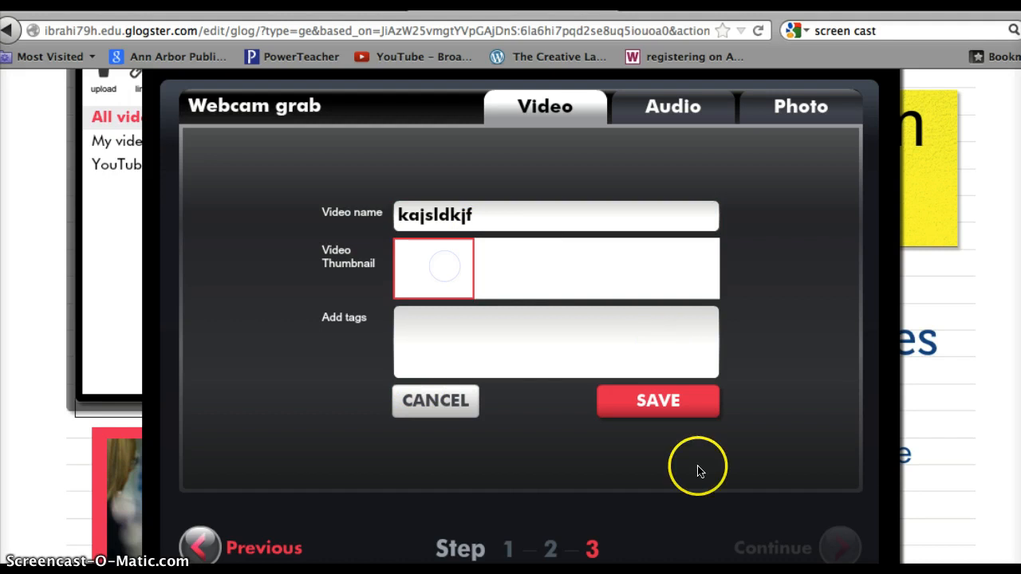
pyautogui.click(657, 401)
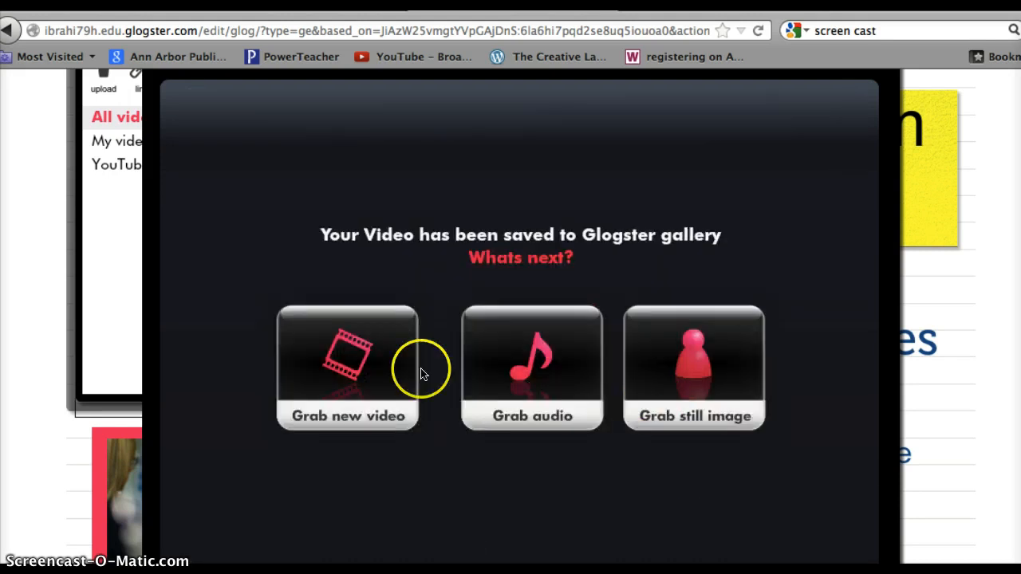
# Close the video-saved confirmation and the Tools panel to return to the glog.
pyautogui.scroll(-5, 513, 164)
pyautogui.scroll(4, 513, 164)
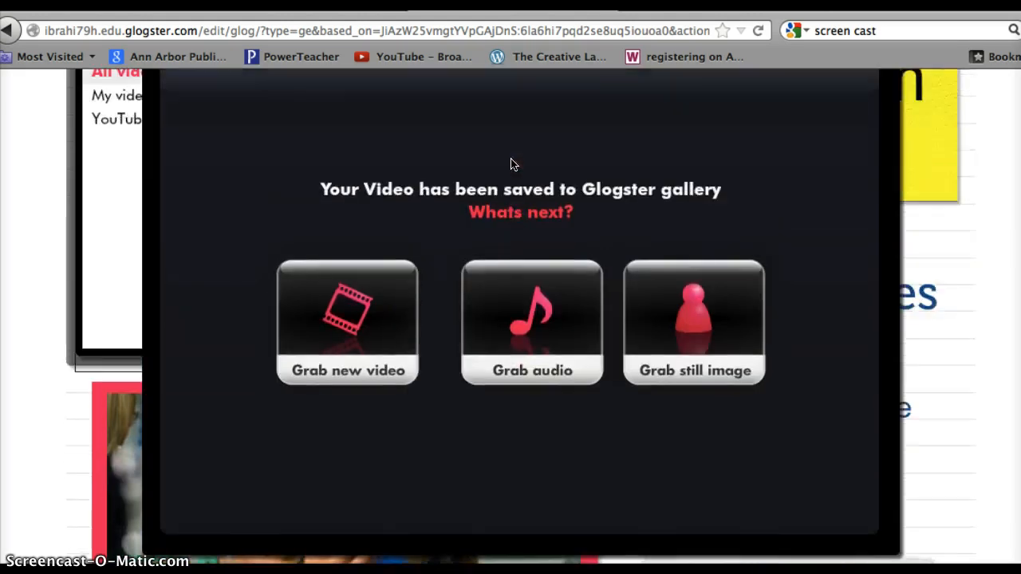
pyautogui.scroll(6, 736, 212)
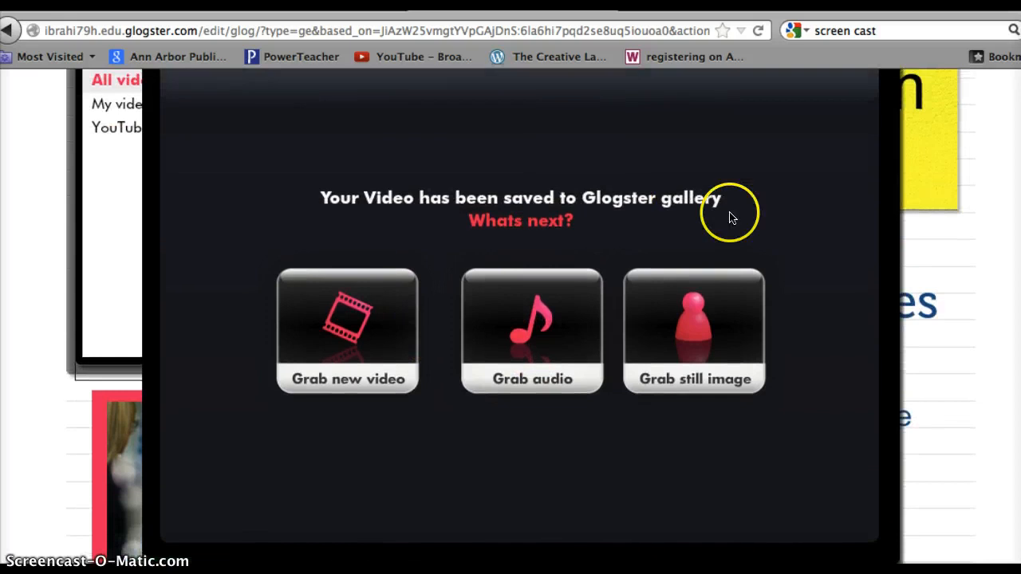
pyautogui.click(881, 192)
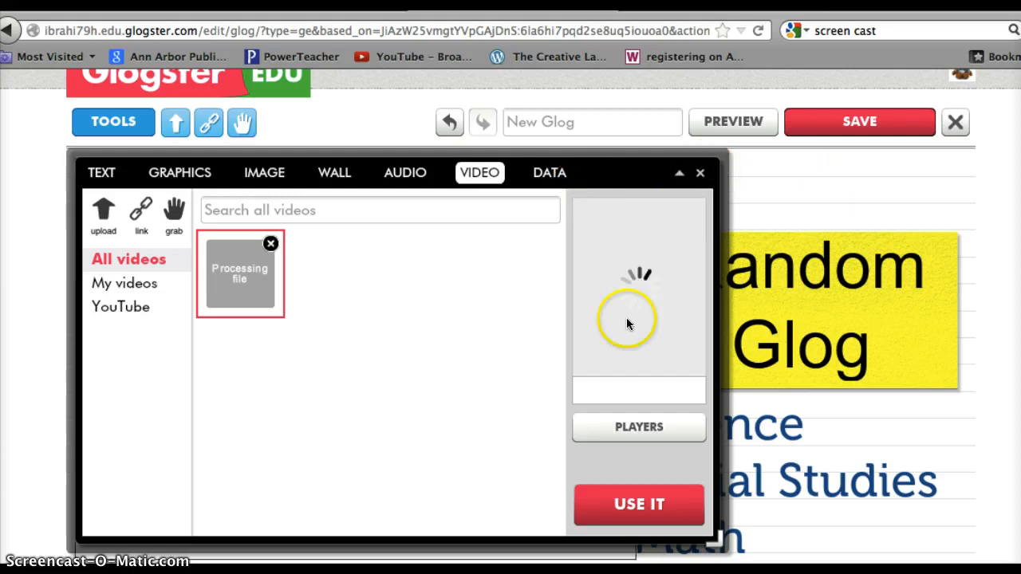
pyautogui.click(700, 172)
pyautogui.scroll(-4, 505, 255)
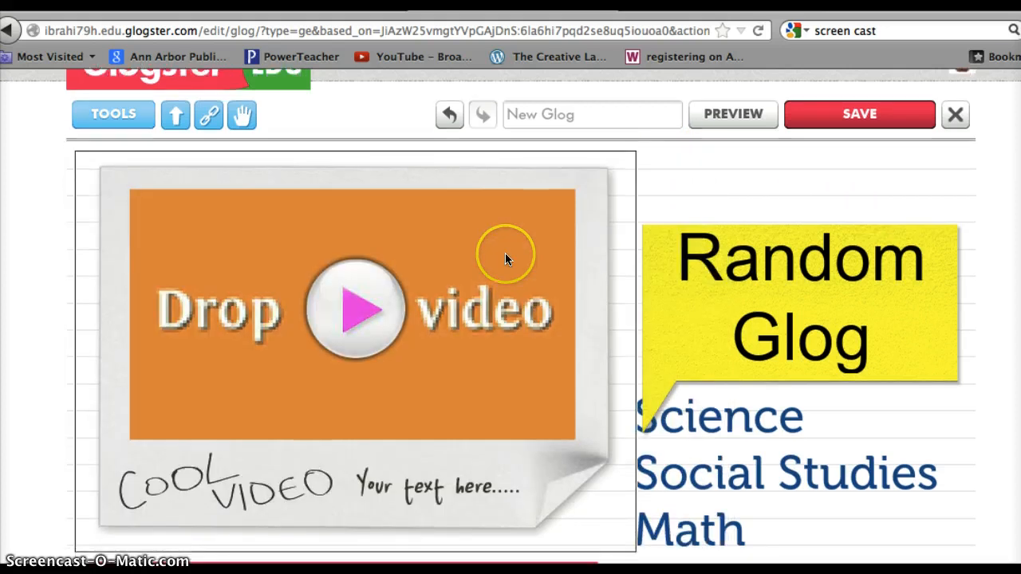
pyautogui.scroll(-3, 505, 259)
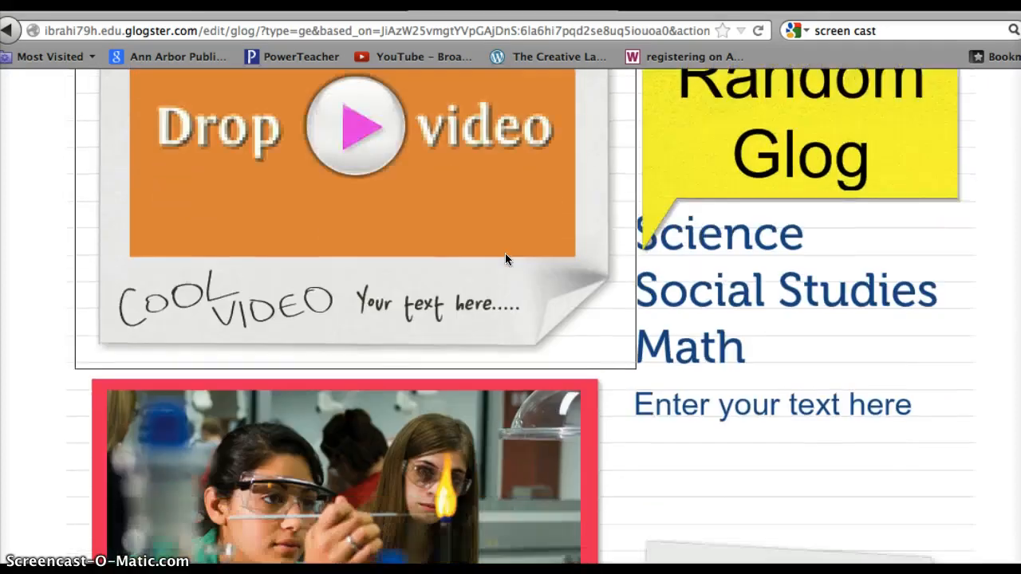
# Replace the subject list text with "Me gustan las ciencias.".
pyautogui.click(739, 272)
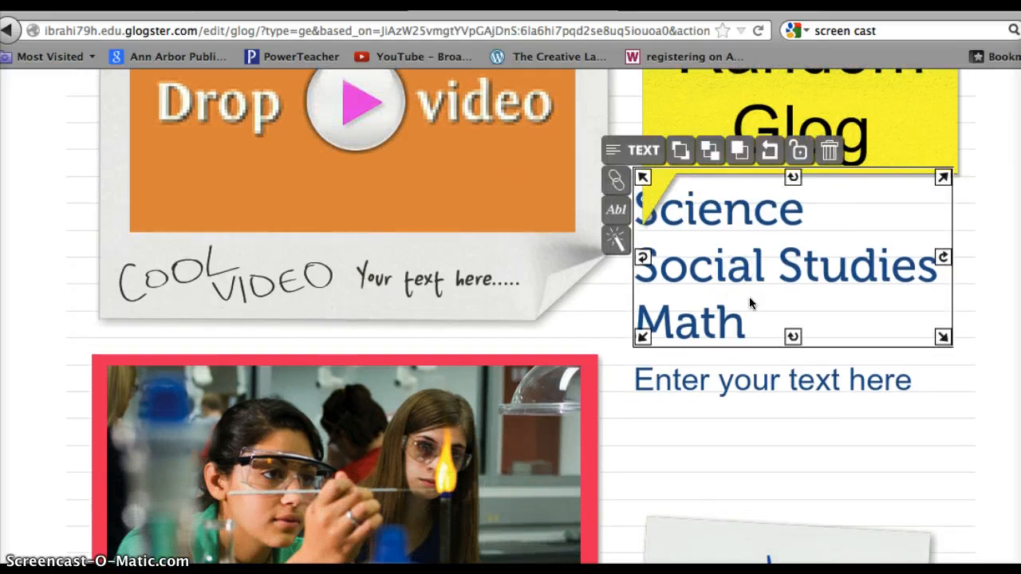
pyautogui.click(730, 299)
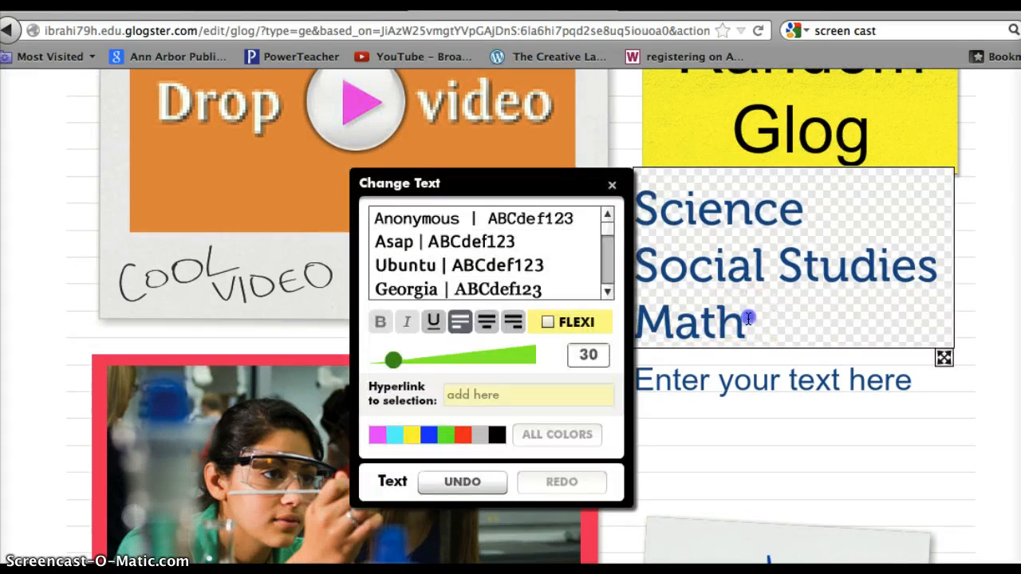
pyautogui.moveTo(748, 319); pyautogui.dragTo(637, 172)
pyautogui.write('Me g')
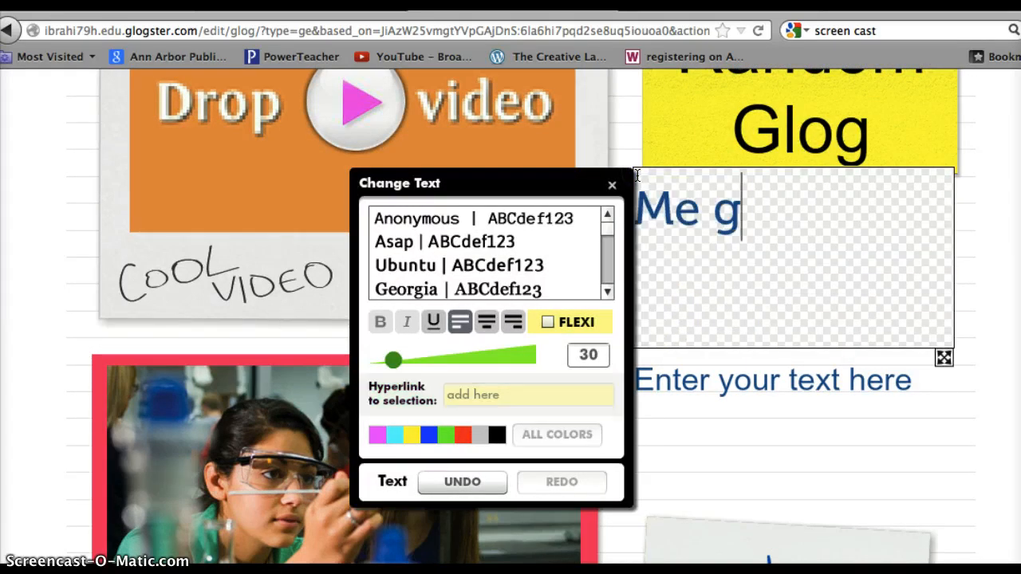
pyautogui.write('ustan las c')
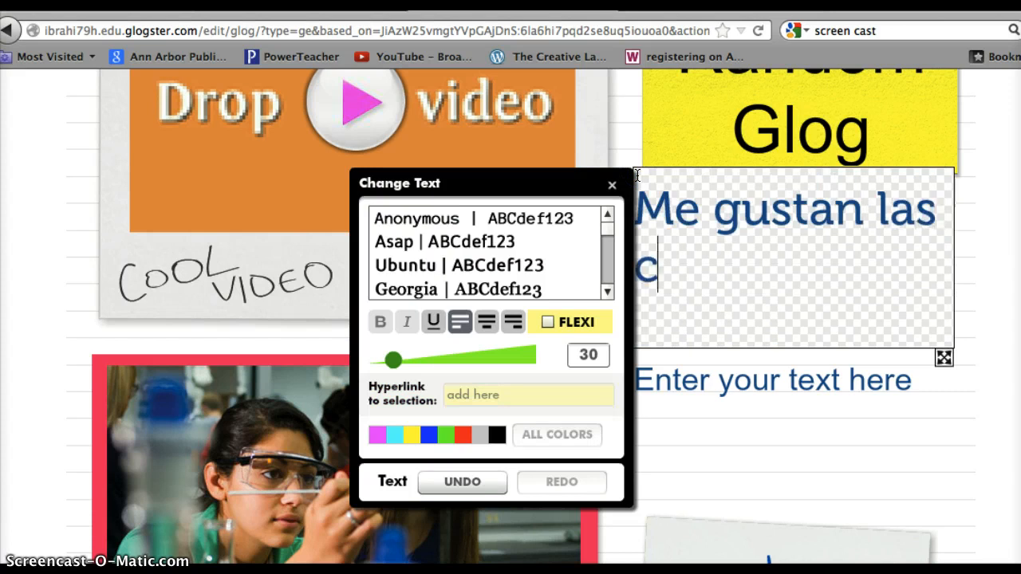
pyautogui.write('iencias.')
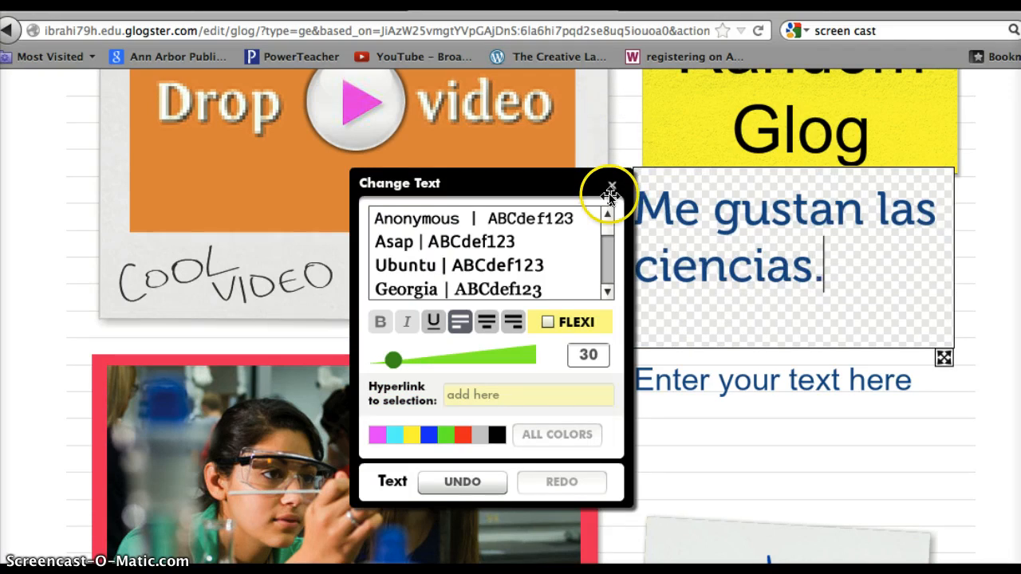
pyautogui.click(611, 189)
# Open the Tools media panel's AUDIO section.
pyautogui.scroll(3, 646, 214)
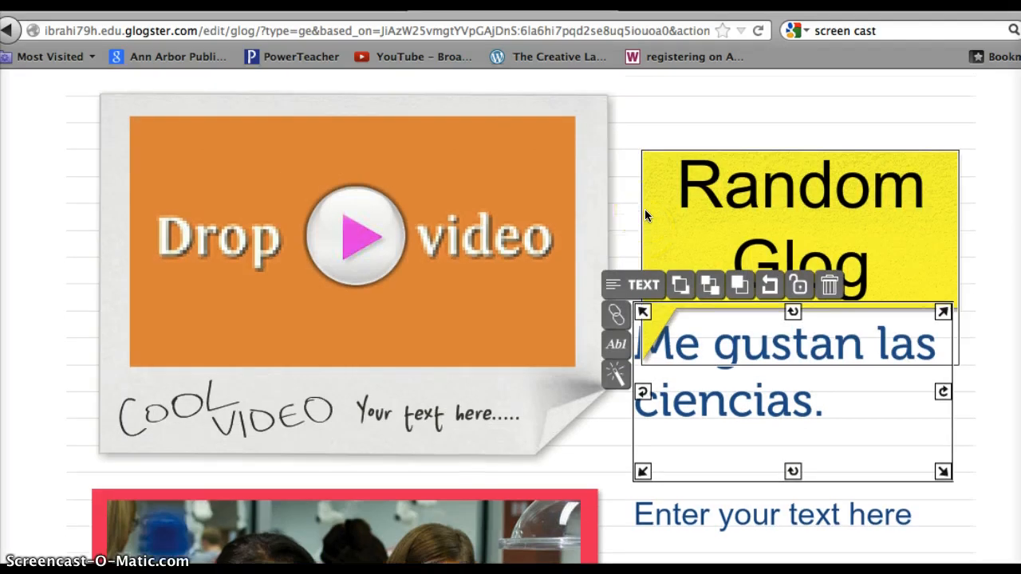
pyautogui.scroll(2, 645, 209)
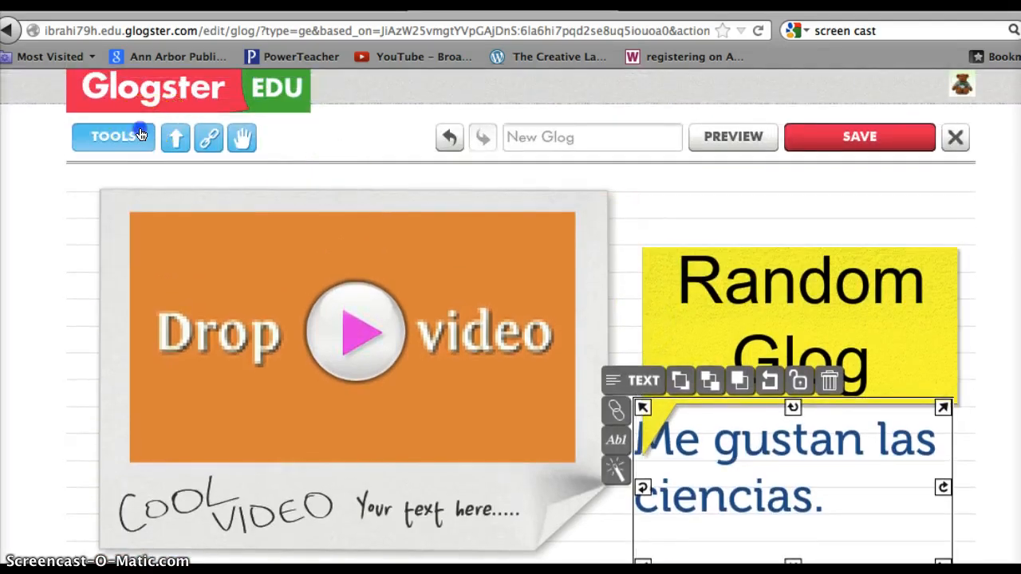
pyautogui.click(140, 135)
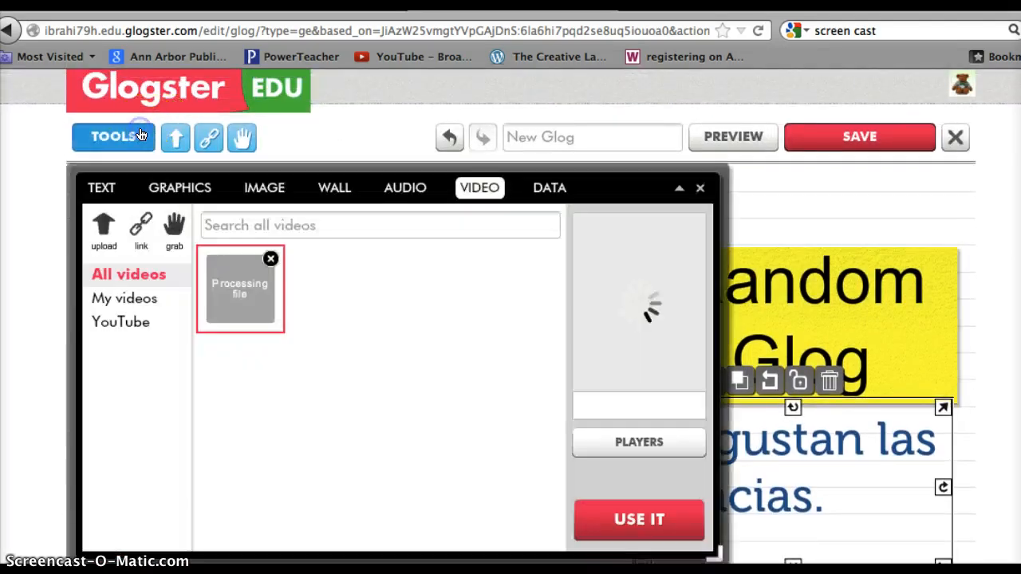
pyautogui.click(416, 187)
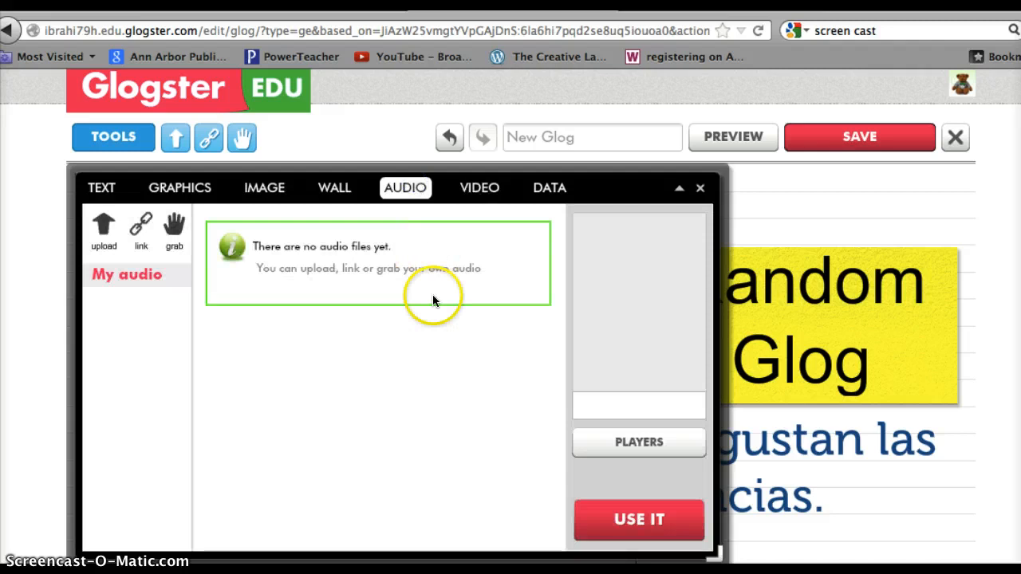
# Record a short audio clip with the grab tool and play it back.
pyautogui.click(175, 230)
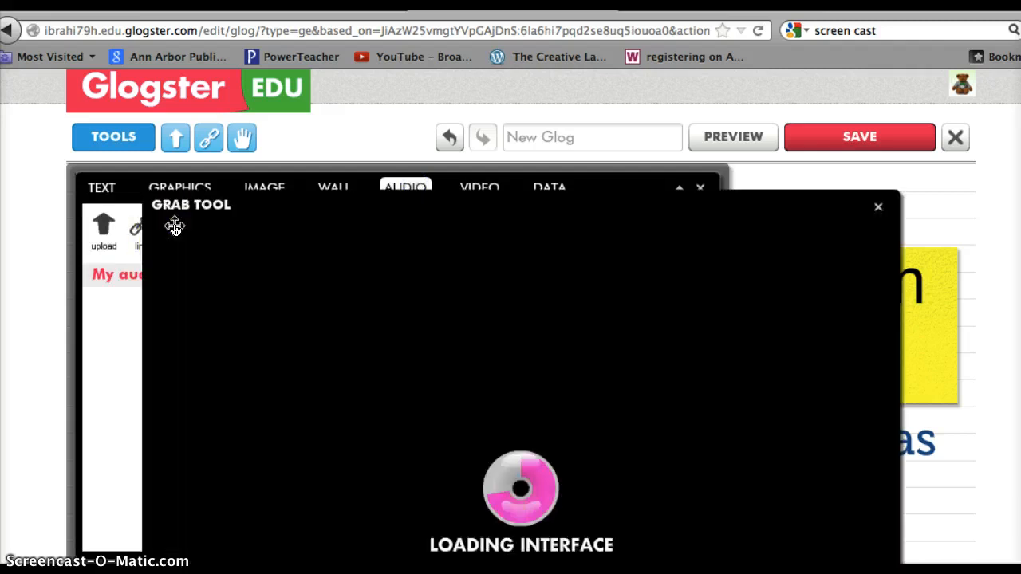
pyautogui.scroll(-3, 497, 319)
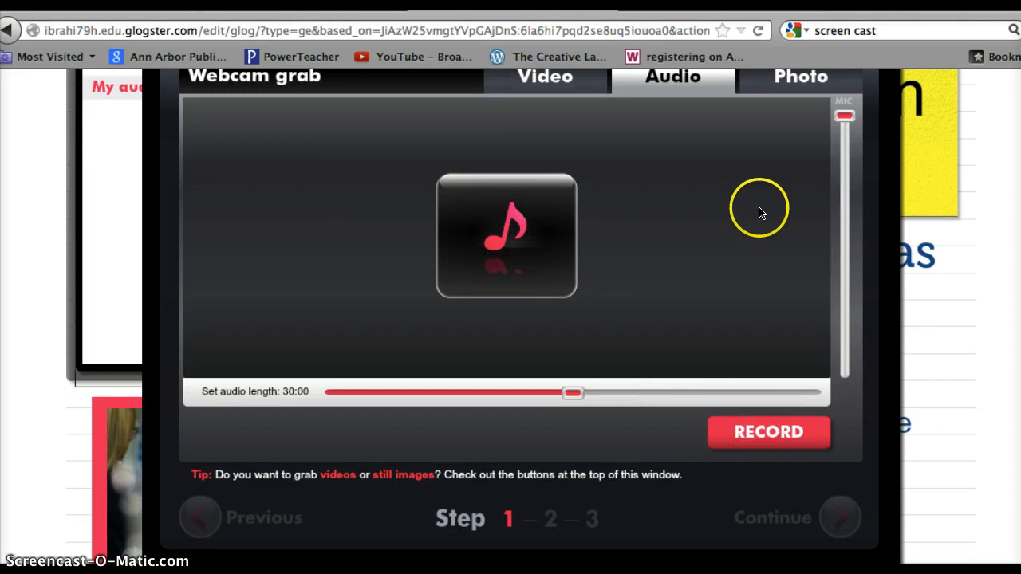
pyautogui.click(755, 427)
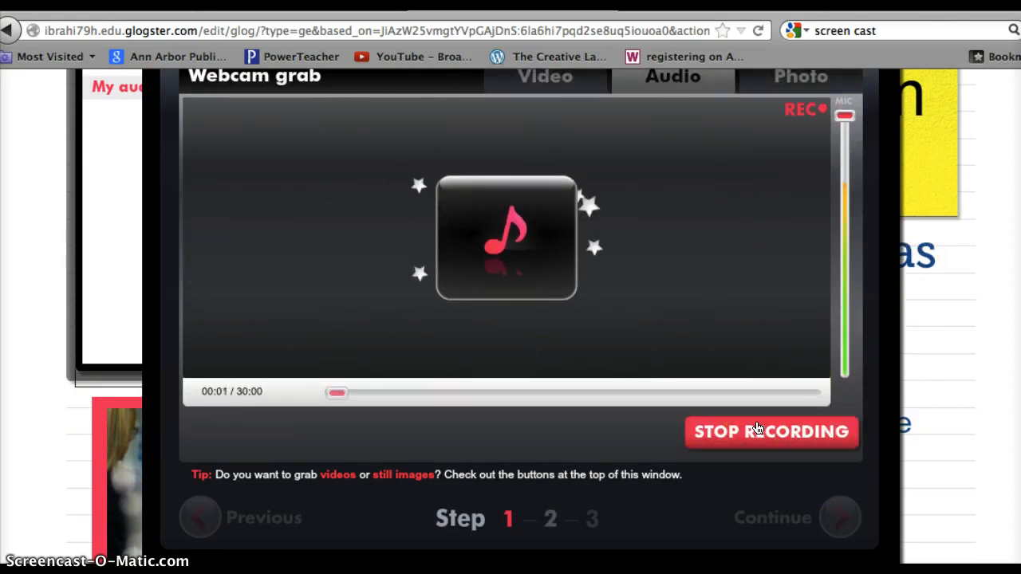
pyautogui.click(757, 431)
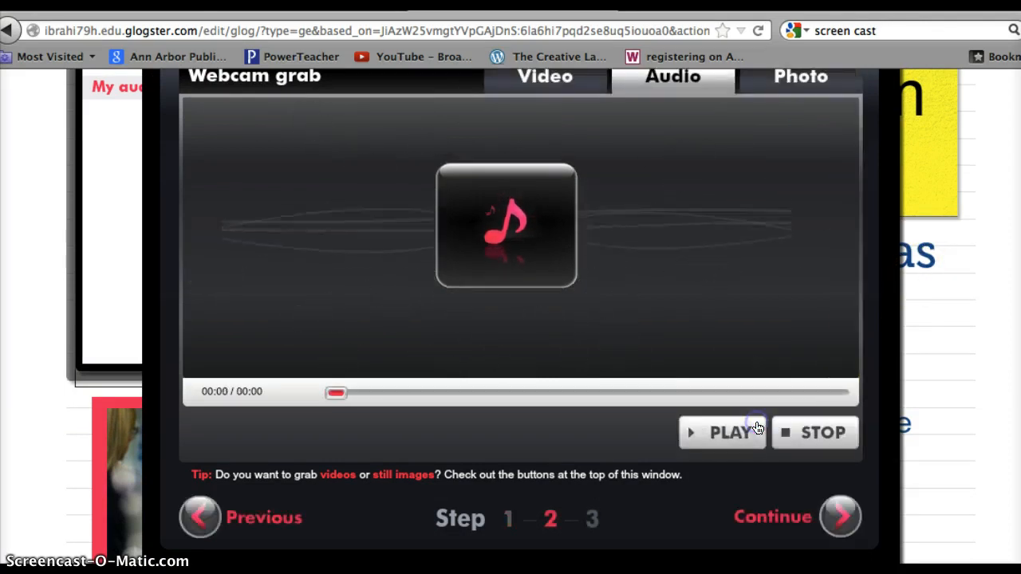
pyautogui.click(752, 431)
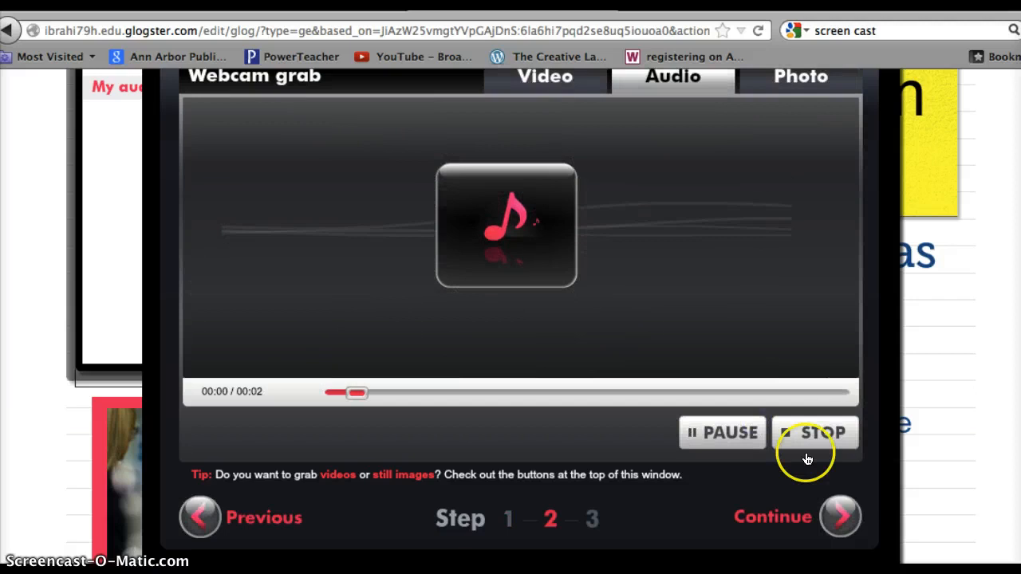
# Name the audio clip 'ciencias', save it to the gallery and dismiss the confirmation.
pyautogui.click(841, 518)
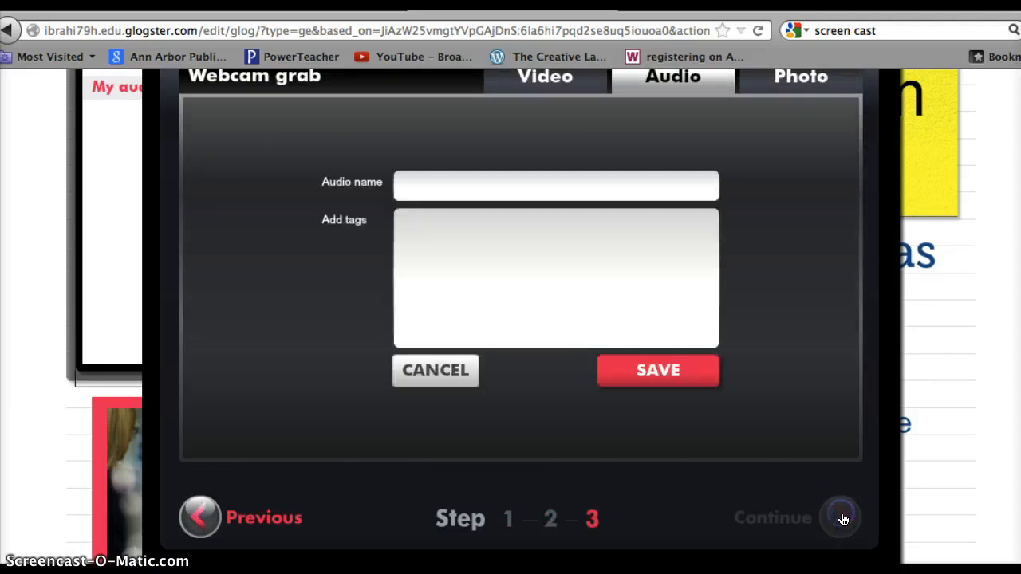
pyautogui.click(523, 182)
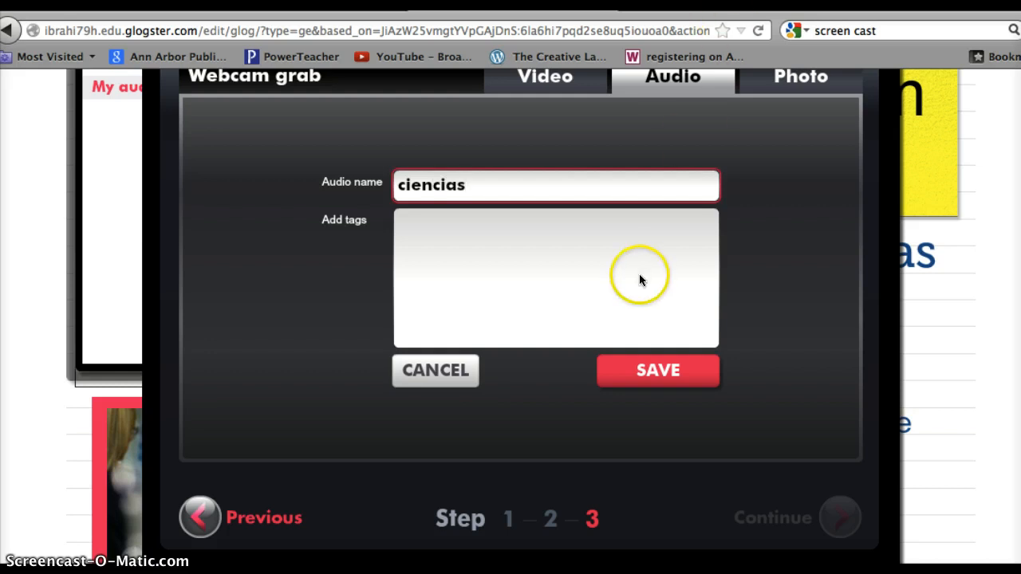
pyautogui.click(645, 375)
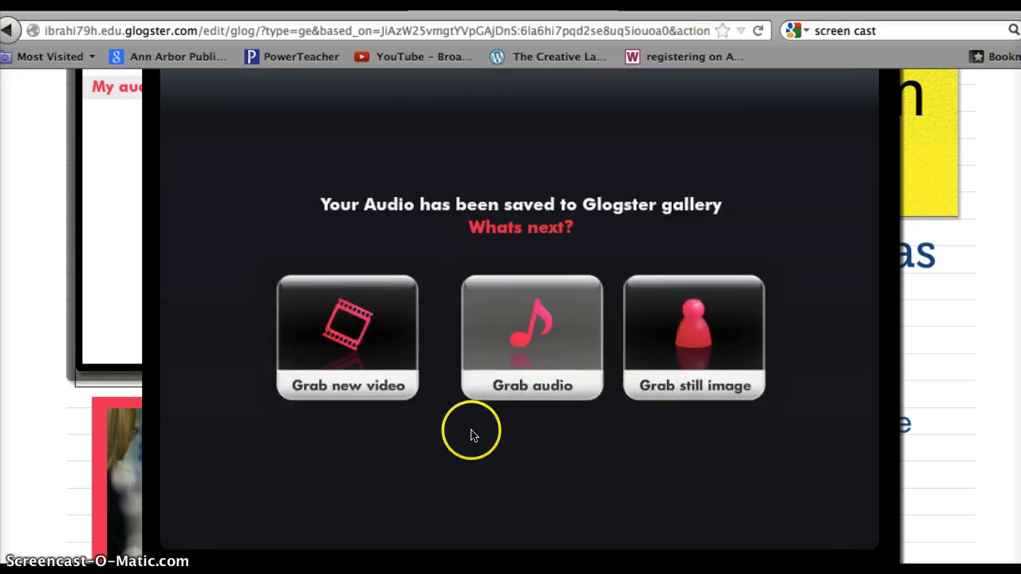
pyautogui.scroll(-3, 470, 435)
pyautogui.scroll(3, 786, 375)
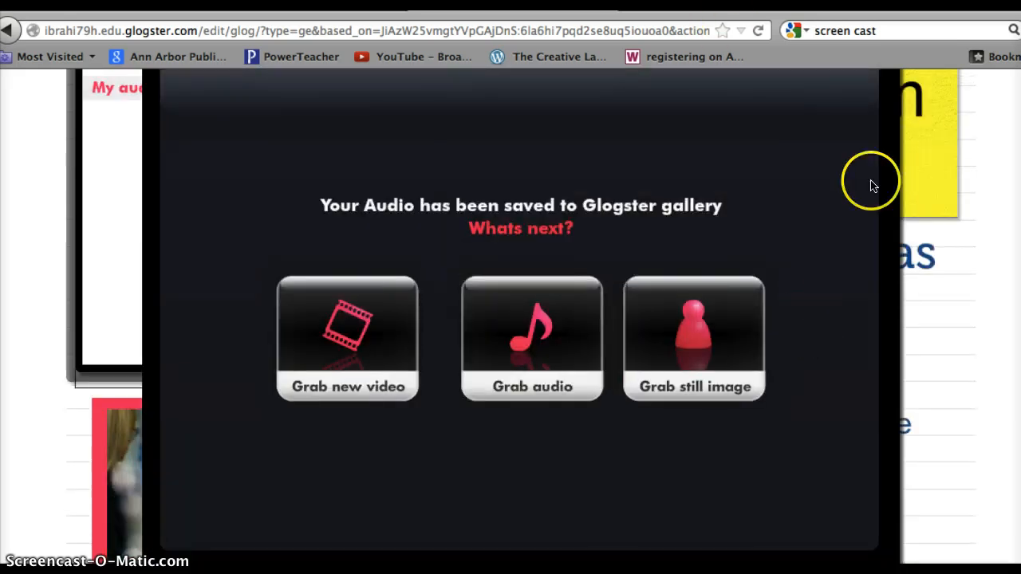
pyautogui.scroll(3, 871, 185)
pyautogui.click(877, 148)
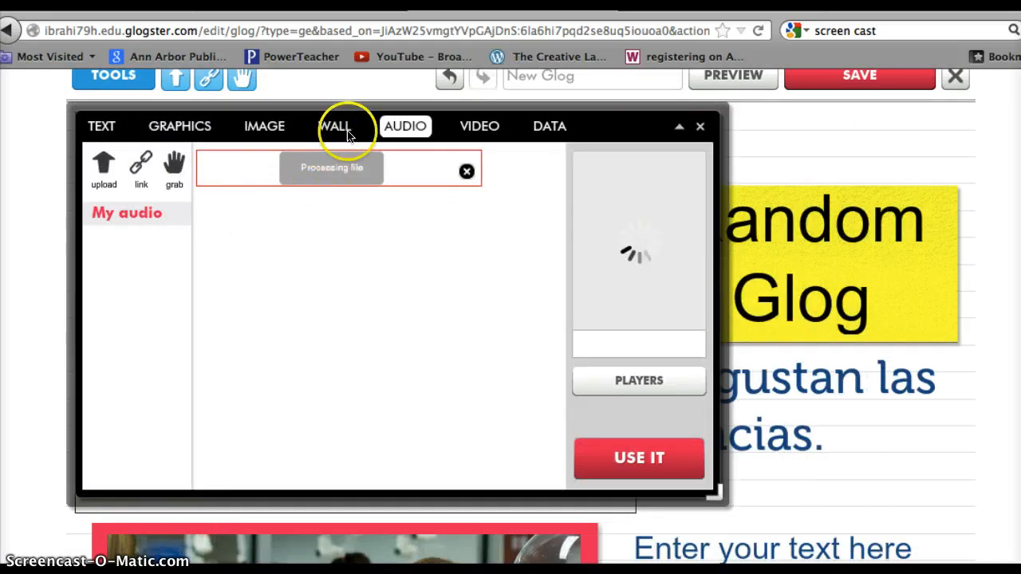
# Add the recorded webcam video to the glog and drag it into the orange Drop video frame.
pyautogui.click(471, 127)
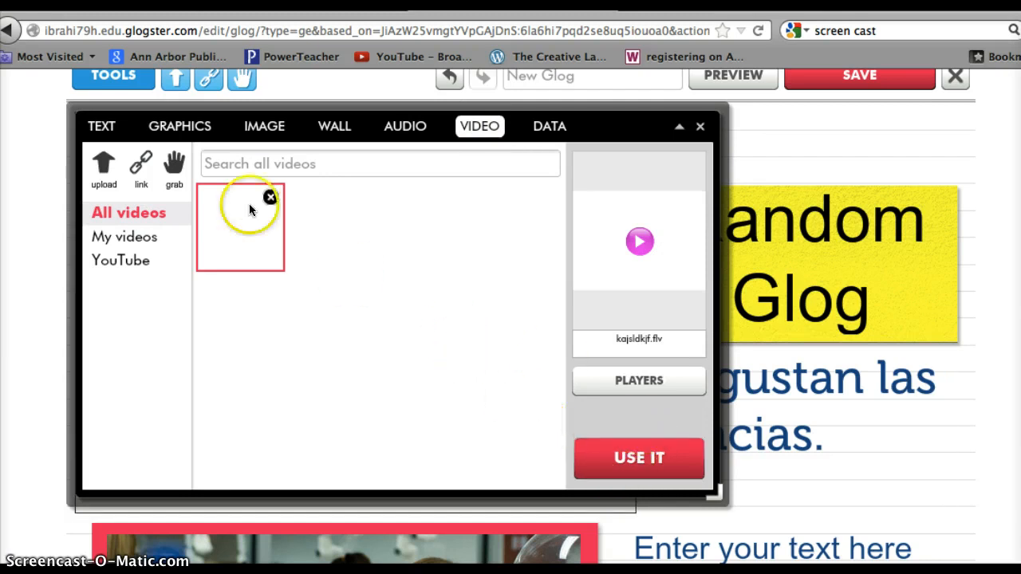
pyautogui.click(590, 457)
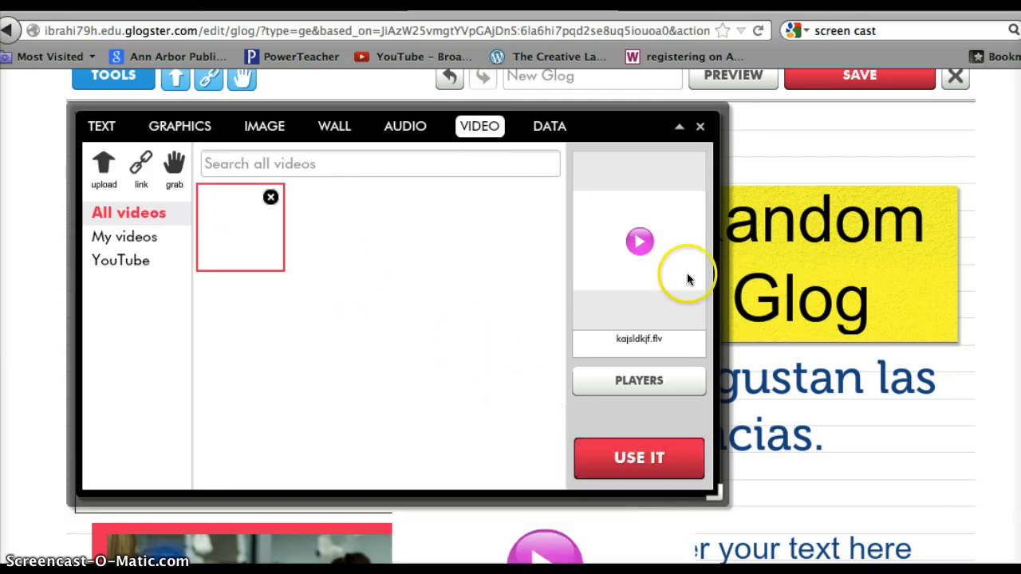
pyautogui.click(701, 127)
pyautogui.scroll(-5, 492, 351)
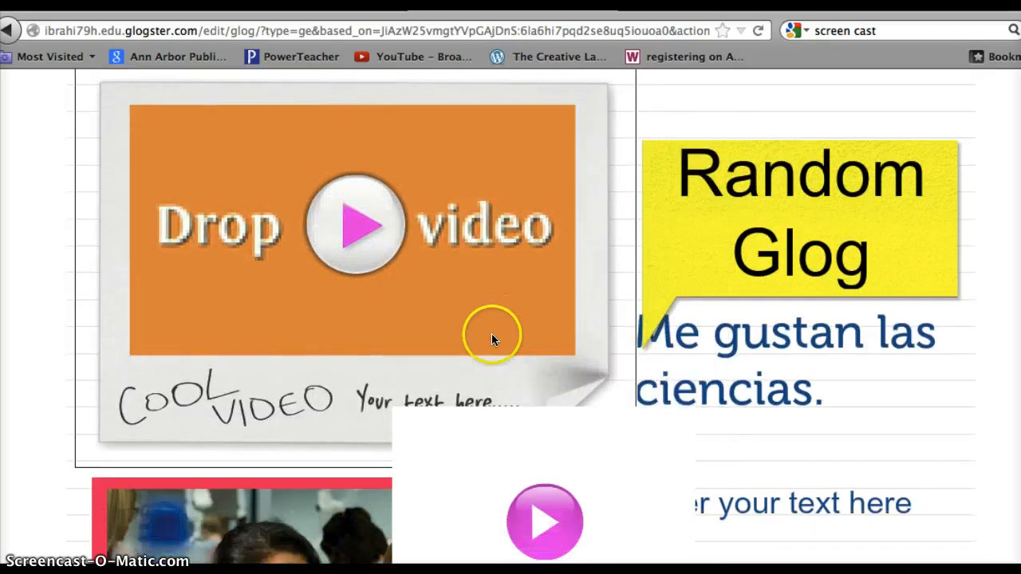
pyautogui.click(430, 263)
pyautogui.moveTo(430, 263); pyautogui.dragTo(299, 75)
pyautogui.scroll(3, 559, 154)
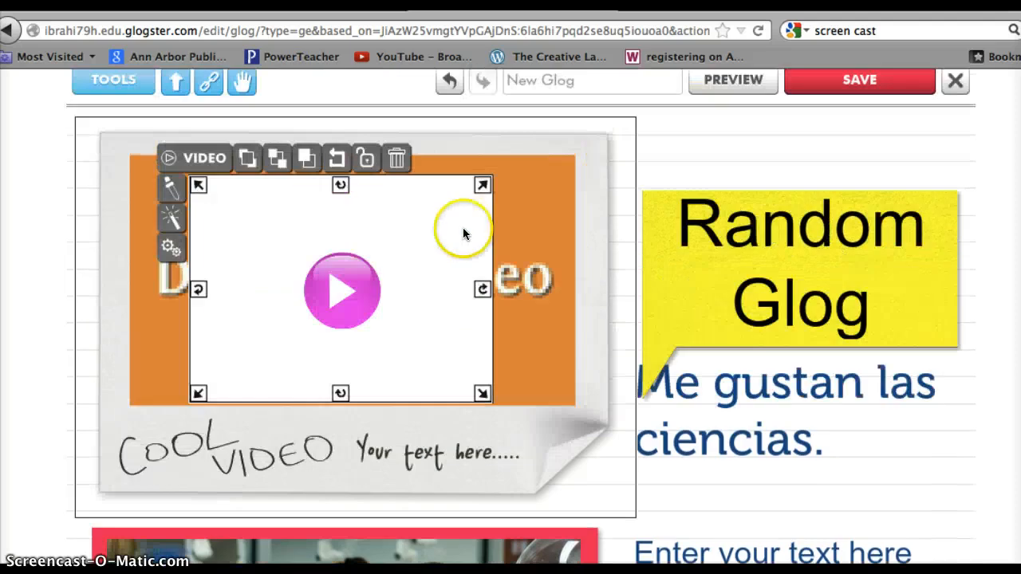
# Give the video the US-flag player style.
pyautogui.click(465, 232)
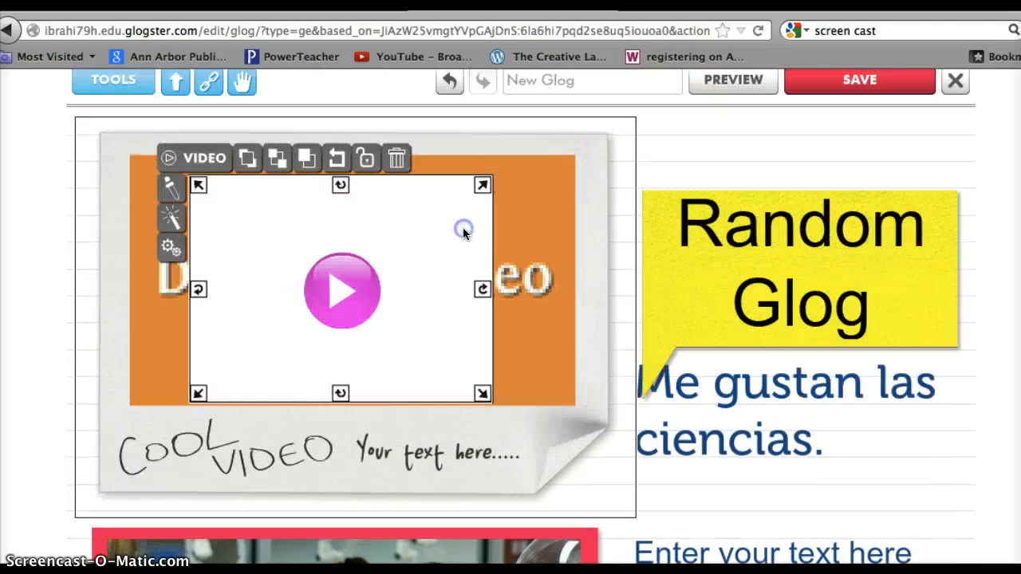
pyautogui.click(205, 160)
pyautogui.click(597, 459)
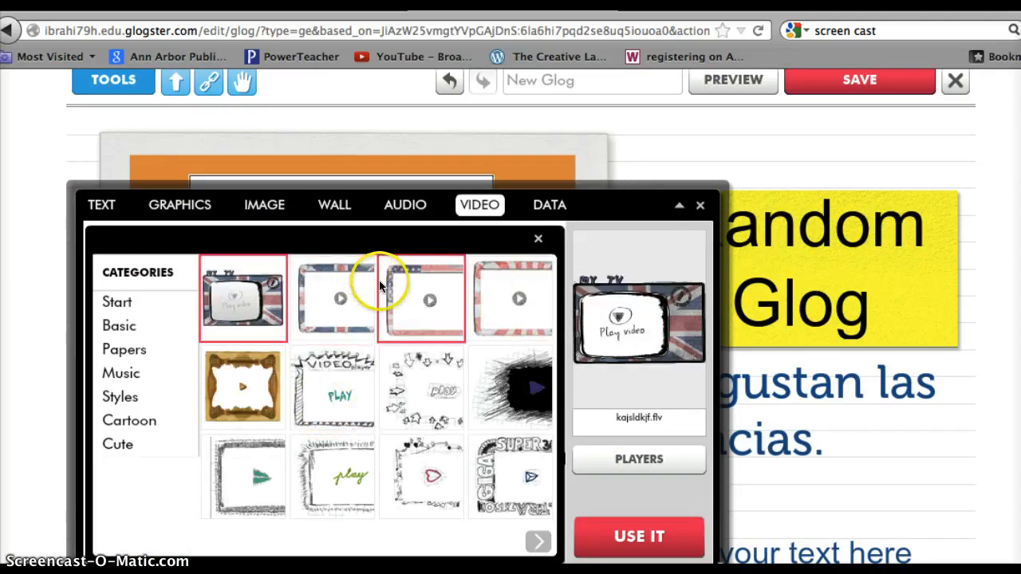
pyautogui.click(380, 286)
pyautogui.click(655, 534)
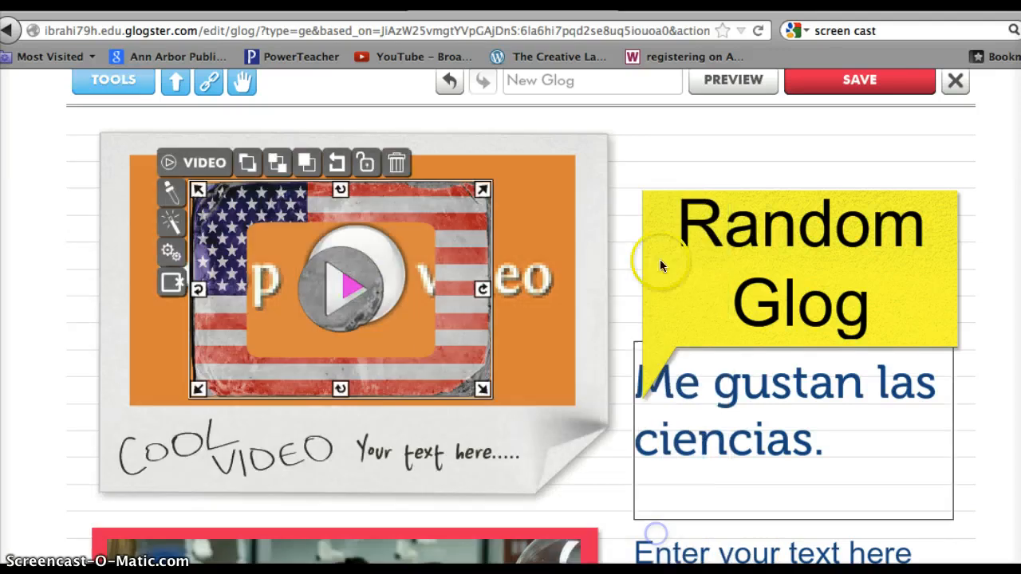
pyautogui.scroll(-5, 630, 258)
pyautogui.scroll(4, 629, 258)
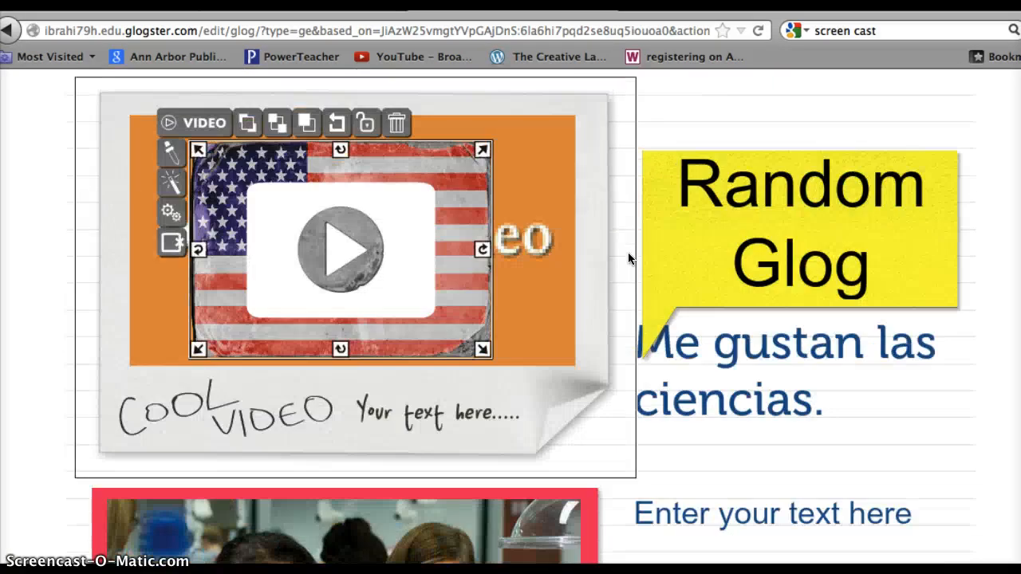
pyautogui.scroll(3, 629, 257)
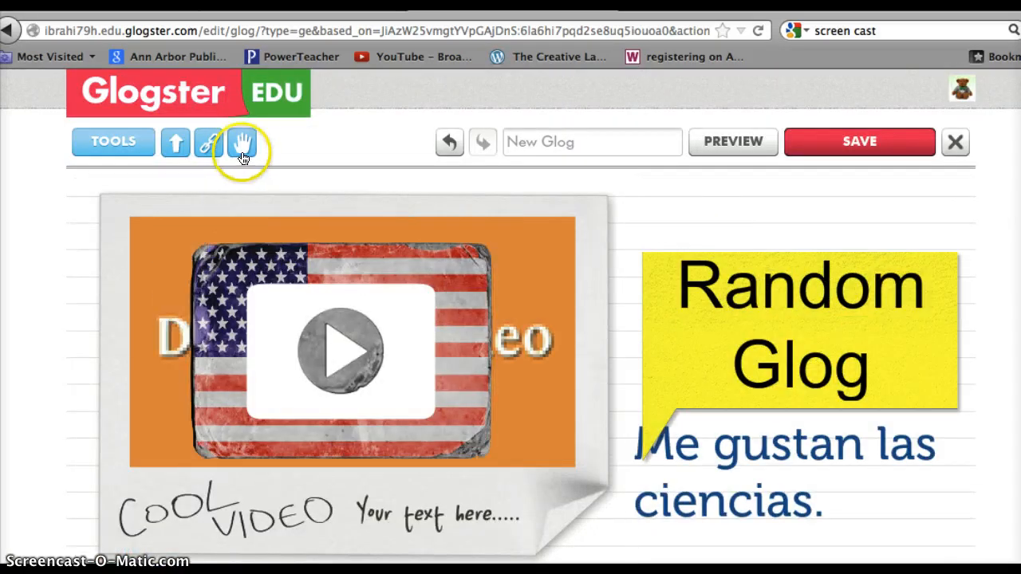
# Add the ciencias audio clip to the glog with the Basic pink play button player.
pyautogui.click(112, 142)
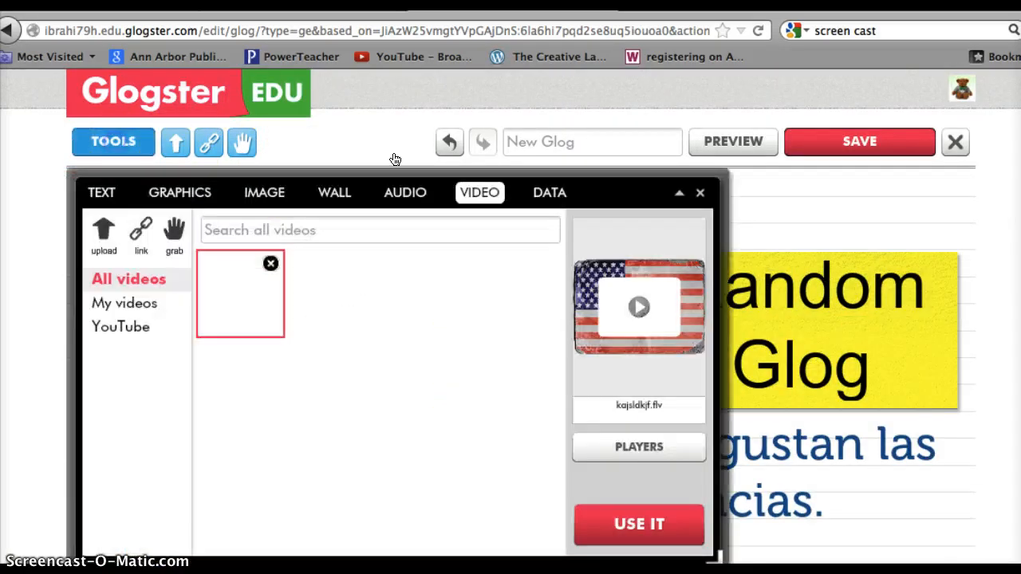
pyautogui.click(410, 195)
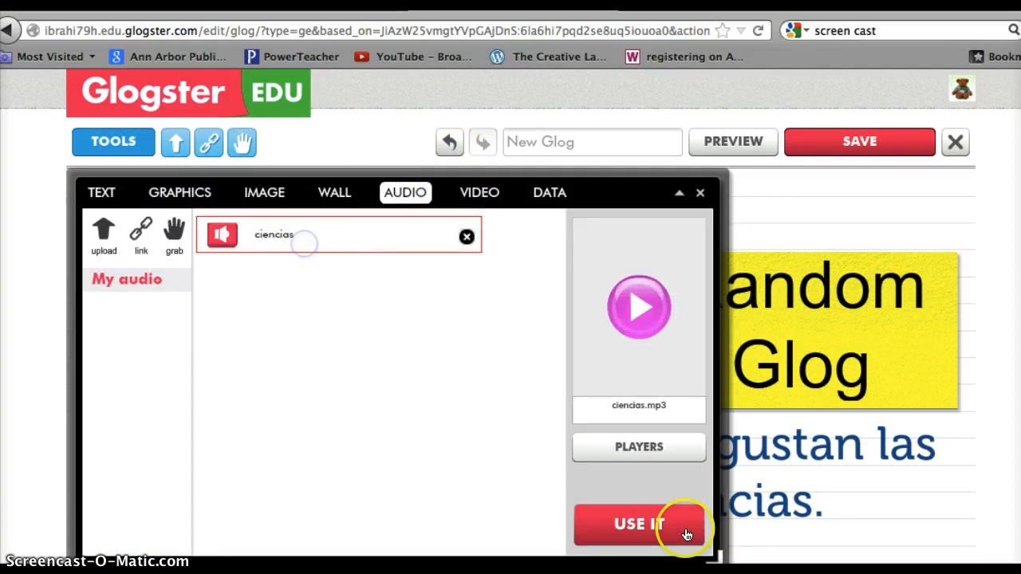
pyautogui.click(631, 519)
pyautogui.click(636, 449)
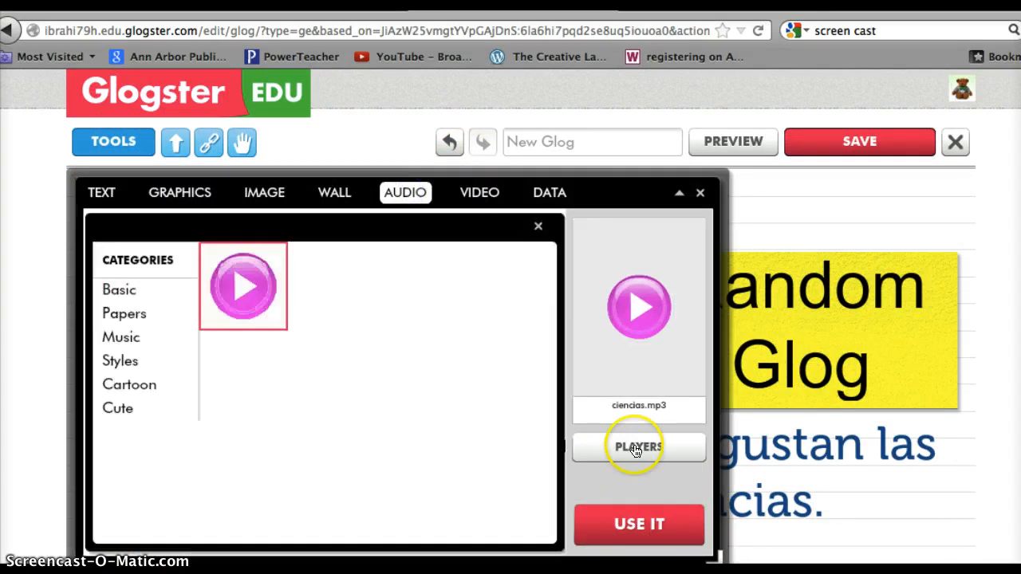
pyautogui.click(111, 362)
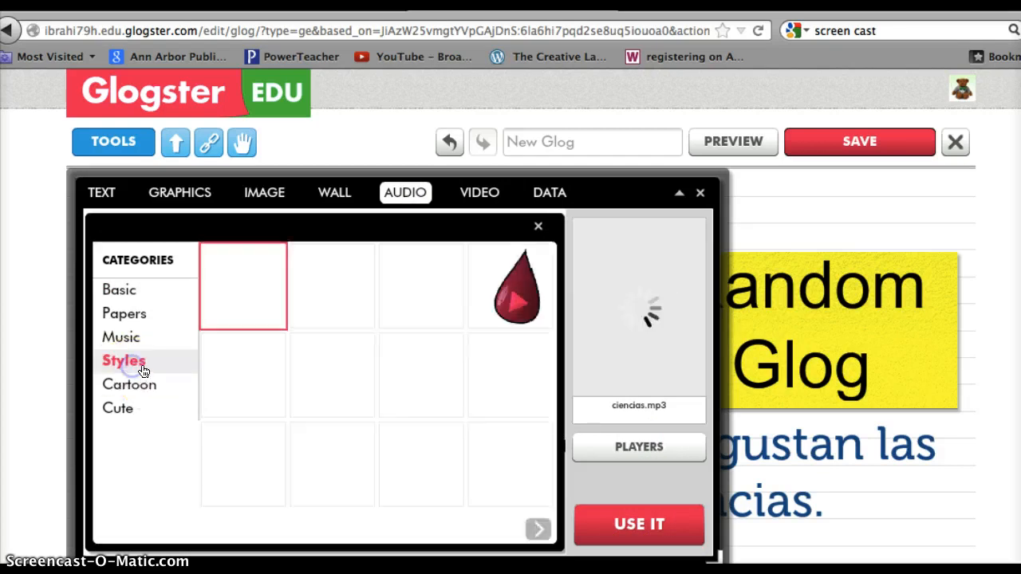
pyautogui.click(128, 291)
pyautogui.click(656, 525)
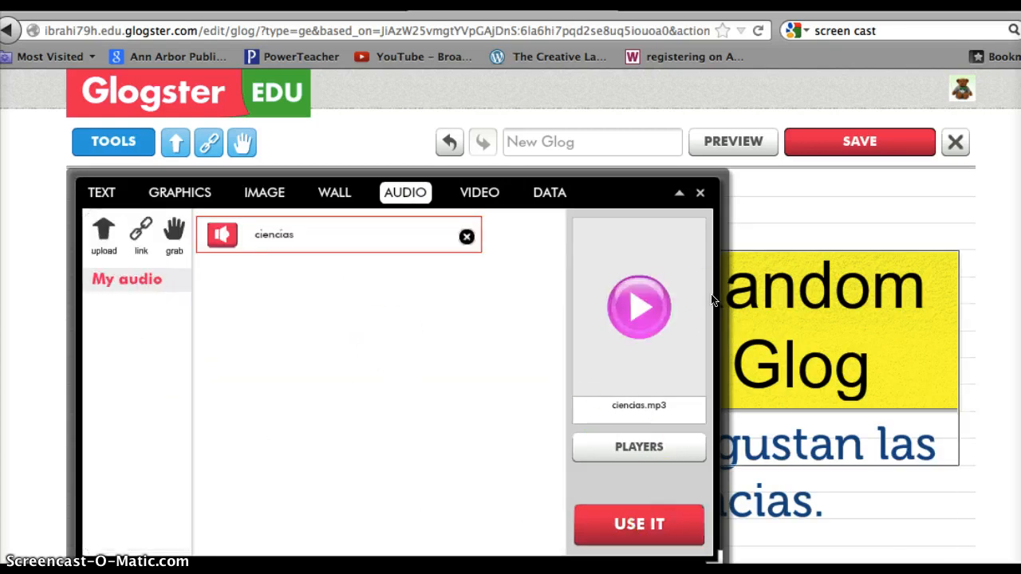
# Move the pink audio button beside the 'Me gustan las ciencias.' text.
pyautogui.click(701, 193)
pyautogui.scroll(-5, 786, 219)
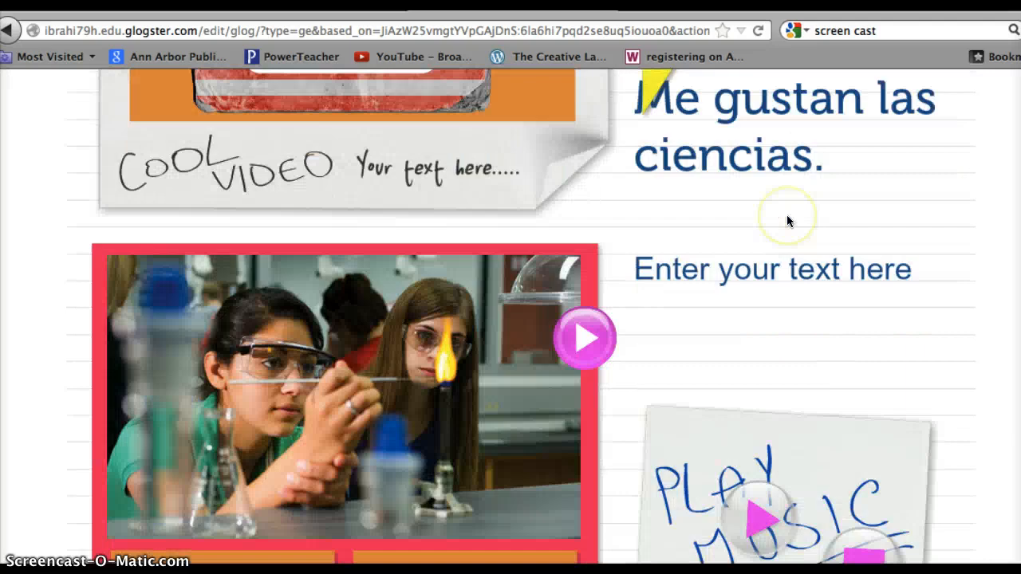
pyautogui.scroll(-2, 786, 221)
pyautogui.moveTo(589, 192); pyautogui.dragTo(806, 194)
pyautogui.scroll(2, 805, 194)
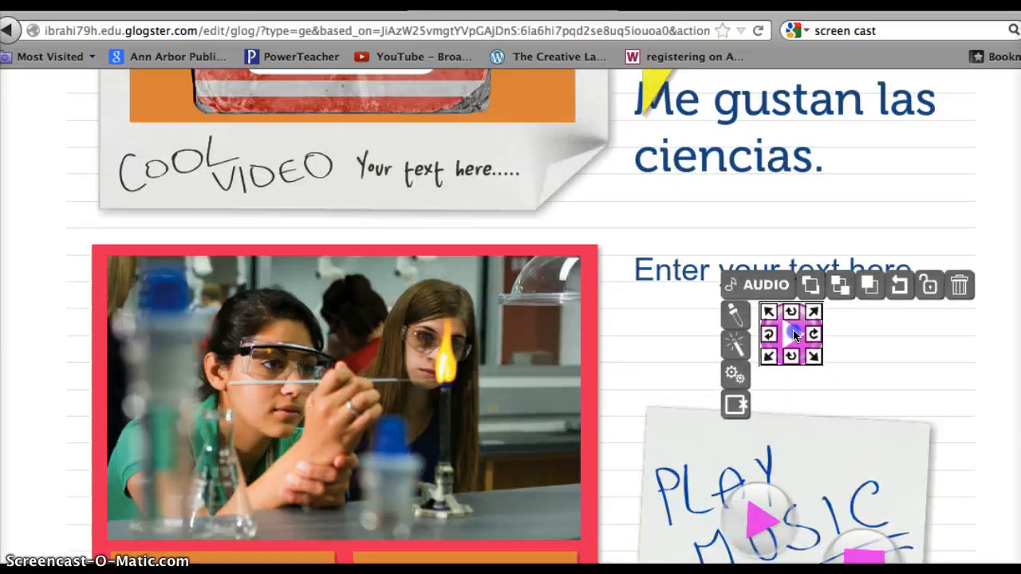
pyautogui.moveTo(793, 335); pyautogui.dragTo(815, 144)
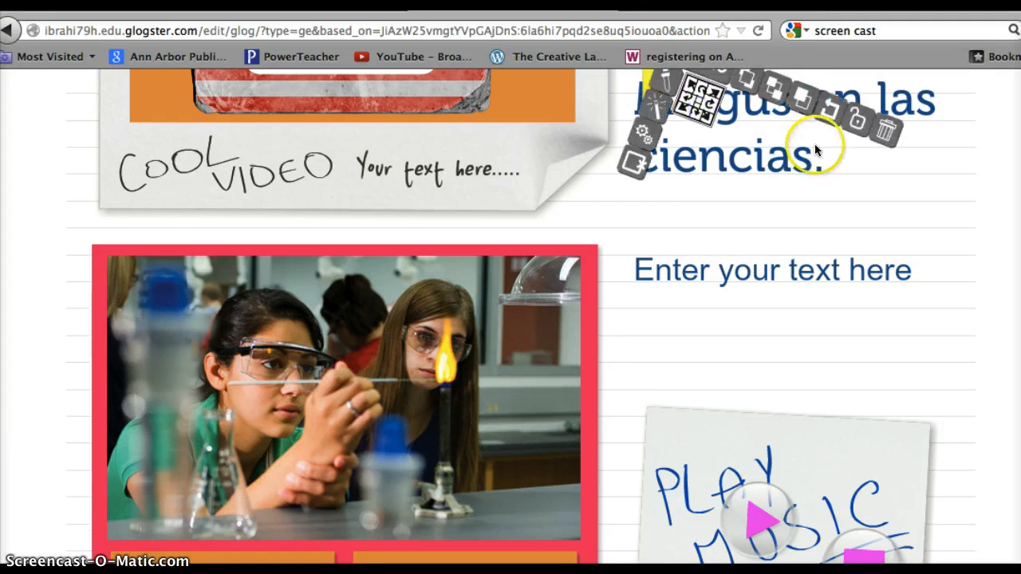
pyautogui.scroll(5, 869, 320)
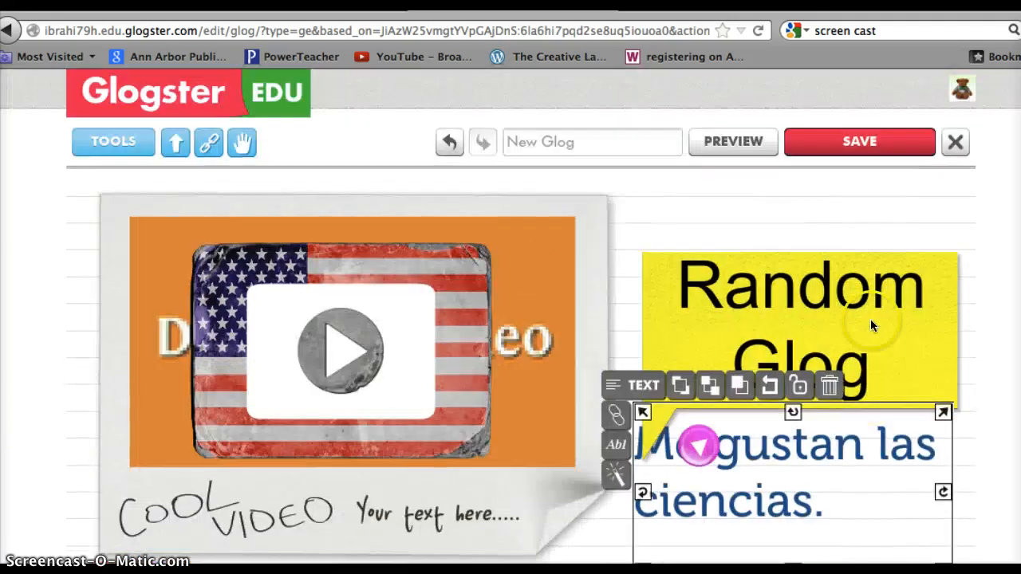
# Save the glog, replacing 'New Glog' with the Ch. 1 Presentational title.
pyautogui.click(843, 154)
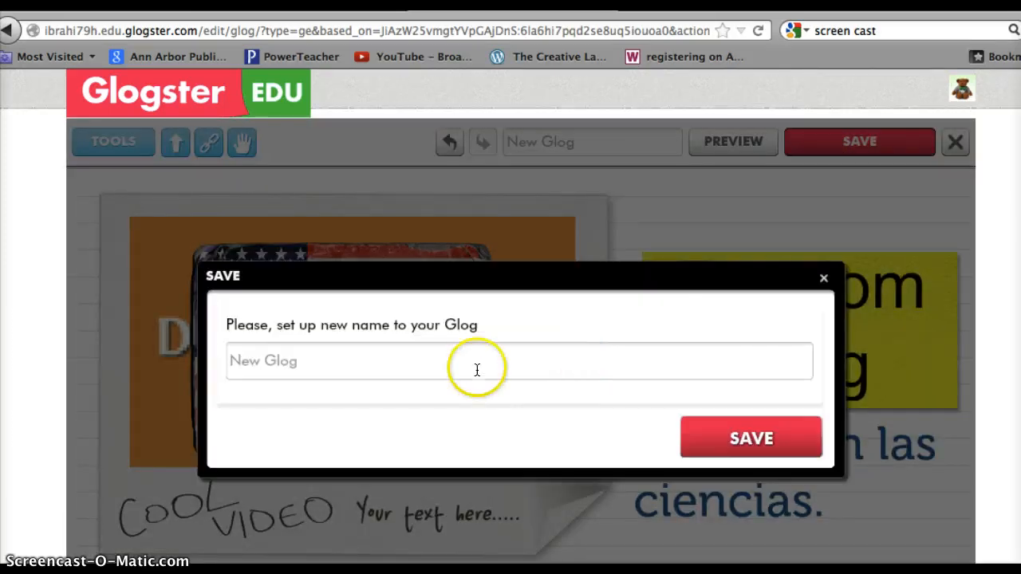
pyautogui.click(477, 368)
pyautogui.press('BackSpace')
pyautogui.press('BackSpace')
pyautogui.press('BackSpace')
pyautogui.press('BackSpace')
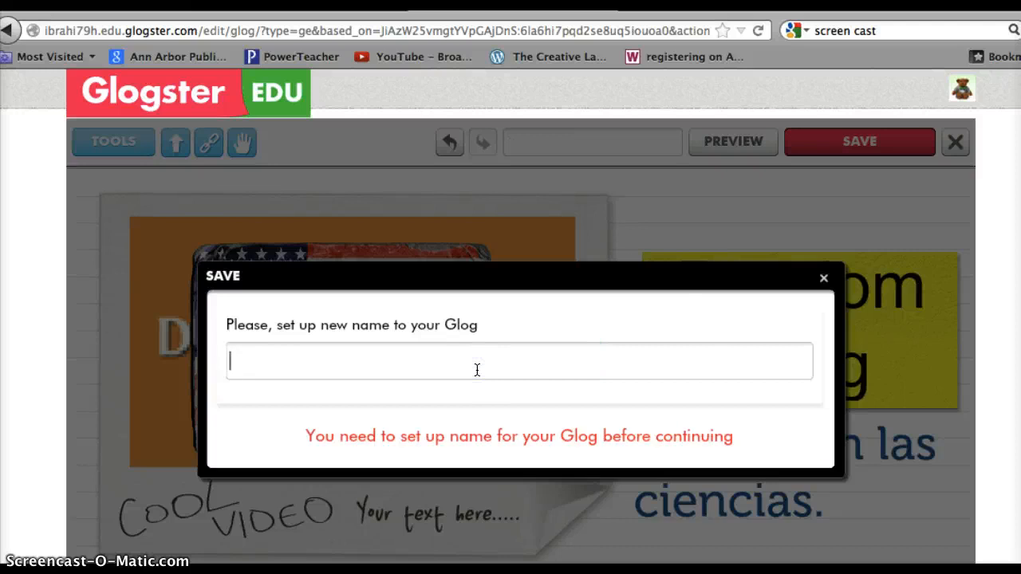
pyautogui.write('S')
pyautogui.press('BackSpace')
pyautogui.write('A')
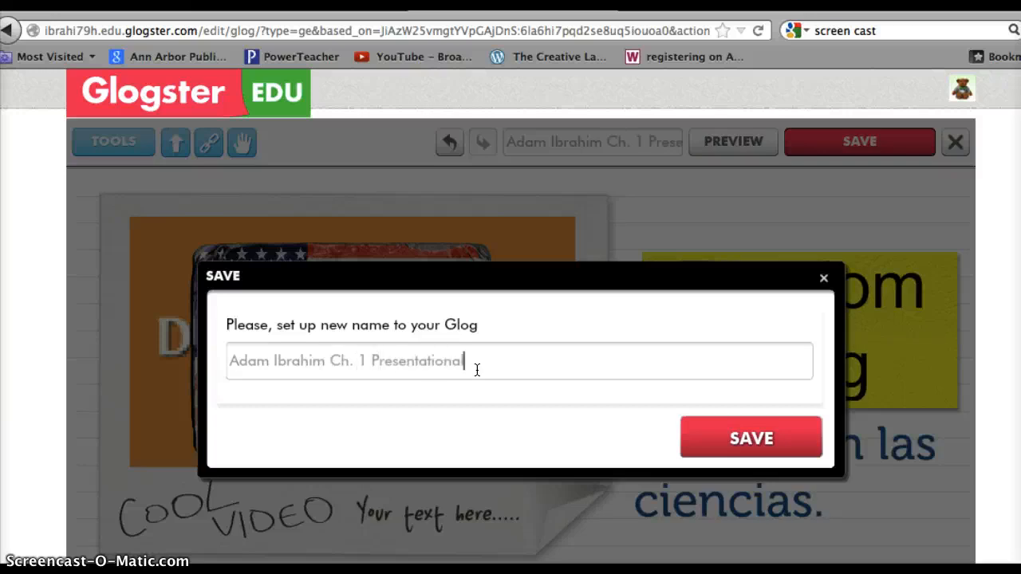
pyautogui.click(726, 429)
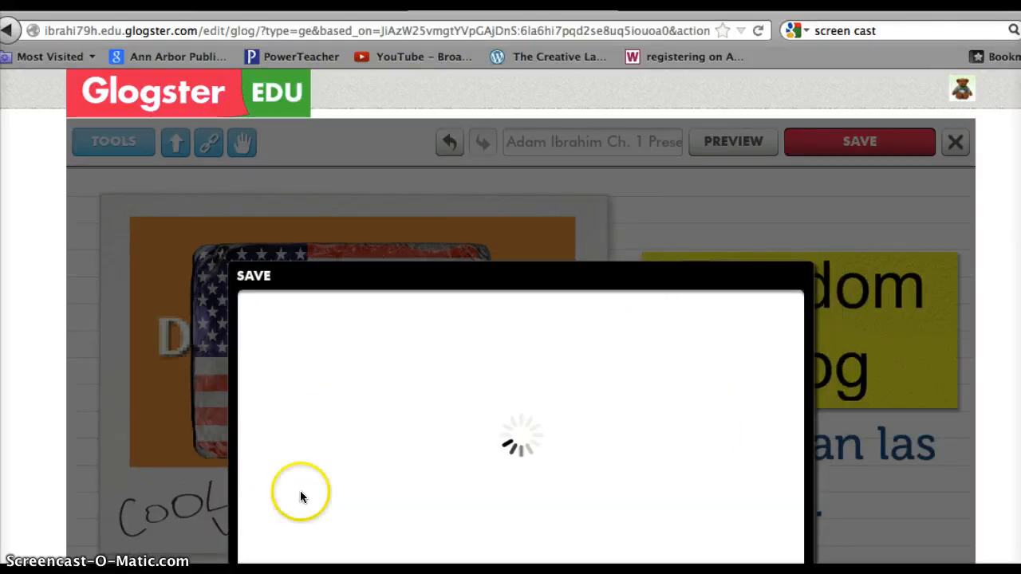
# Categorise the glog as World Languages, Spanish, grade 8 and finish saving.
pyautogui.scroll(-1, 467, 424)
pyautogui.scroll(-1, 467, 431)
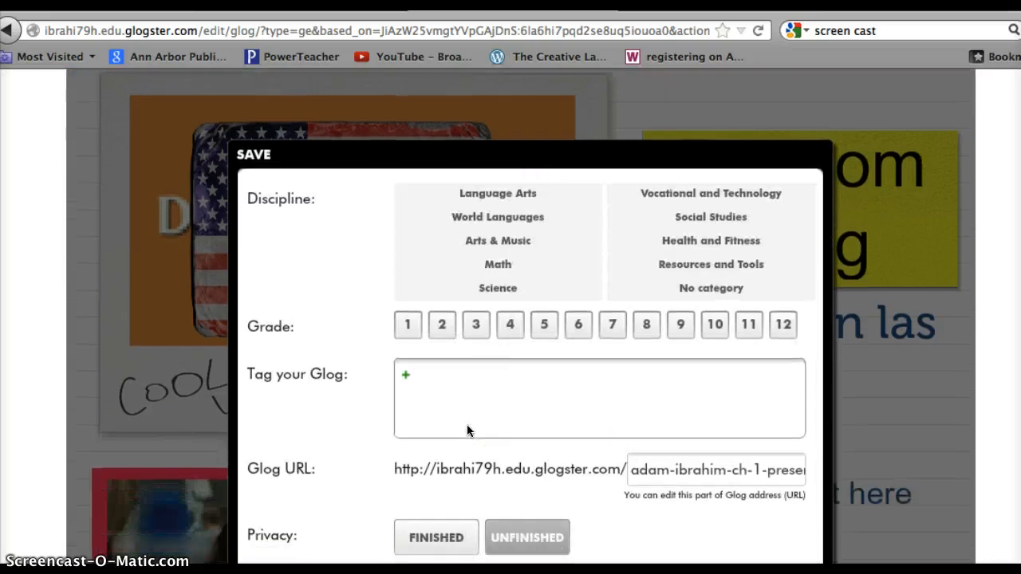
pyautogui.click(503, 222)
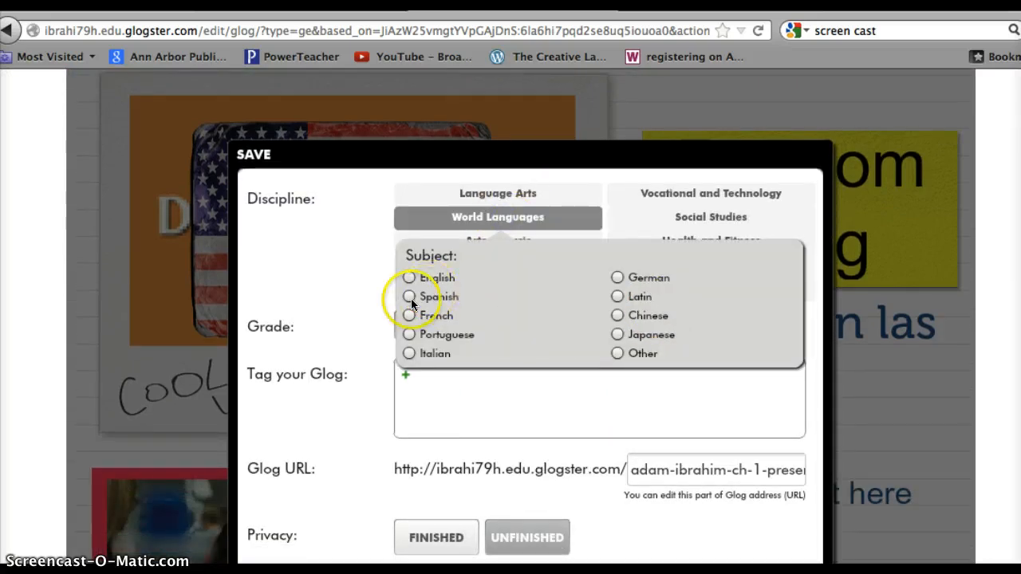
pyautogui.click(410, 296)
pyautogui.click(646, 324)
pyautogui.click(538, 378)
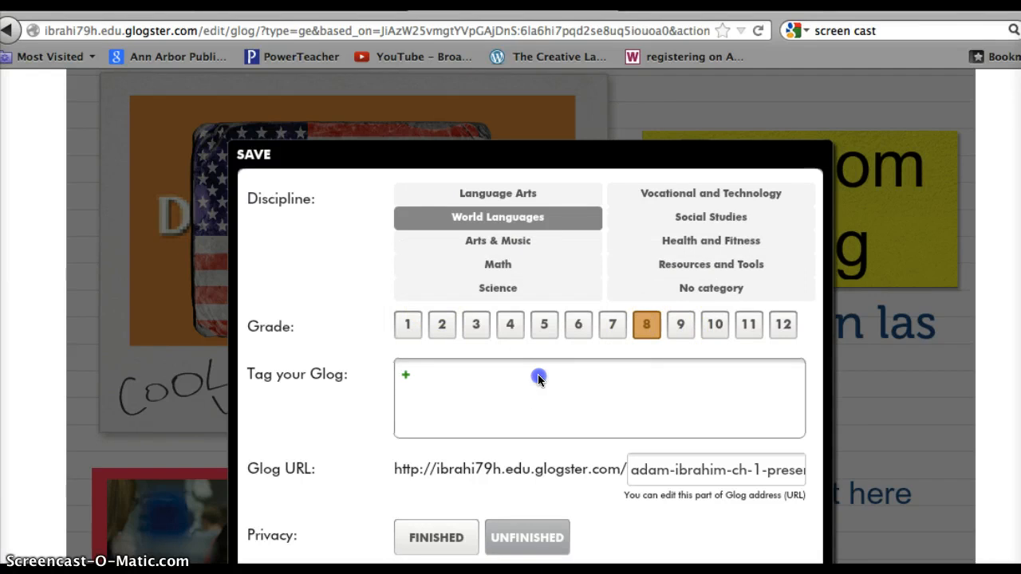
pyautogui.scroll(-3, 606, 375)
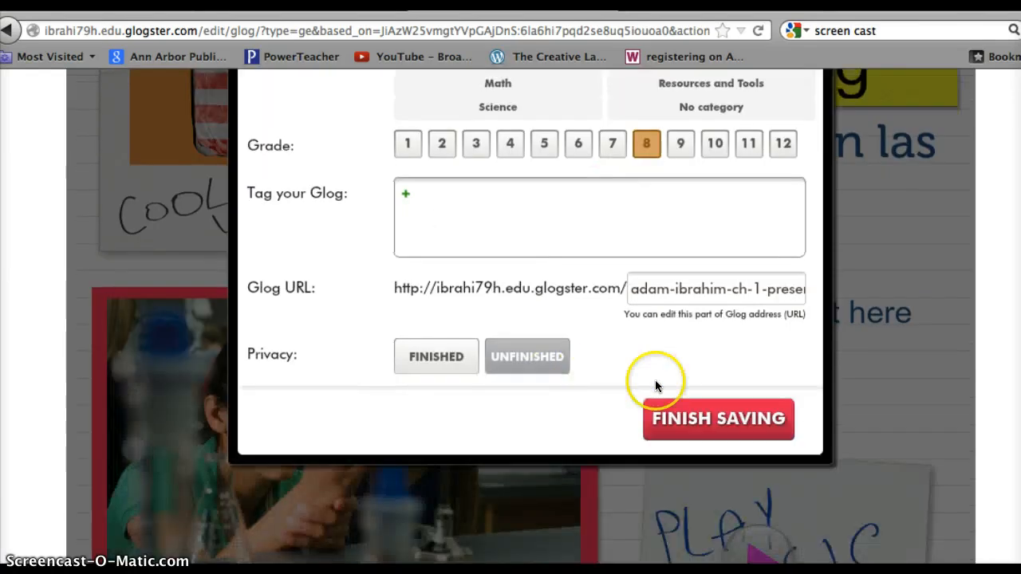
pyautogui.click(715, 423)
pyautogui.scroll(3, 782, 140)
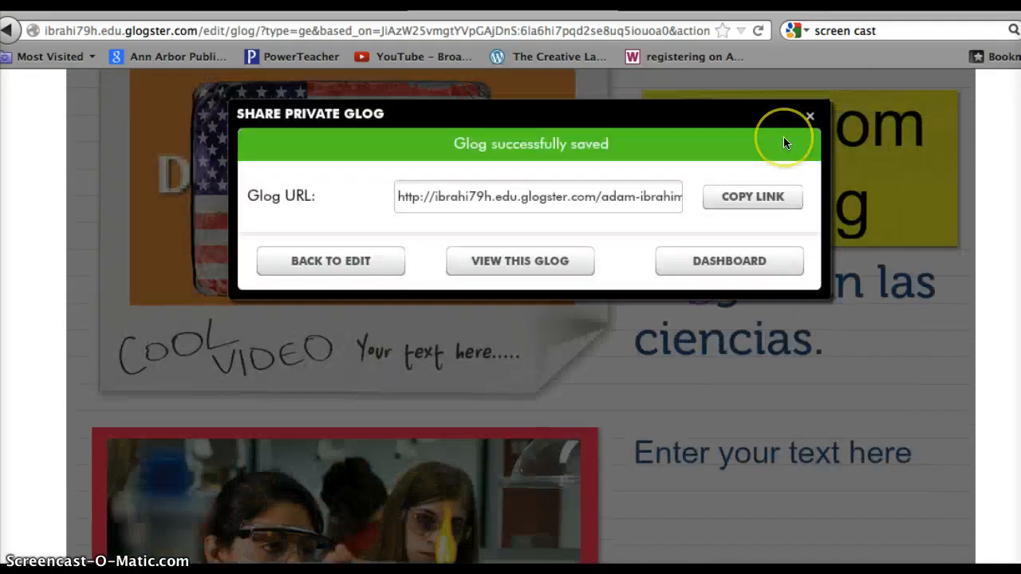
# Open the saved glog's page from the Share Private Glog dialog.
pyautogui.click(523, 327)
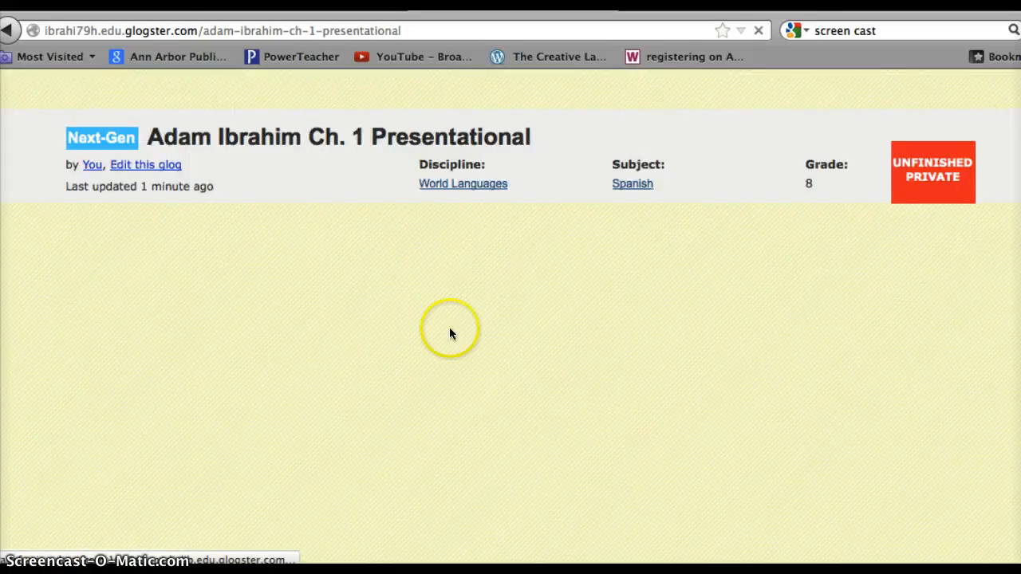
pyautogui.scroll(-2, 449, 333)
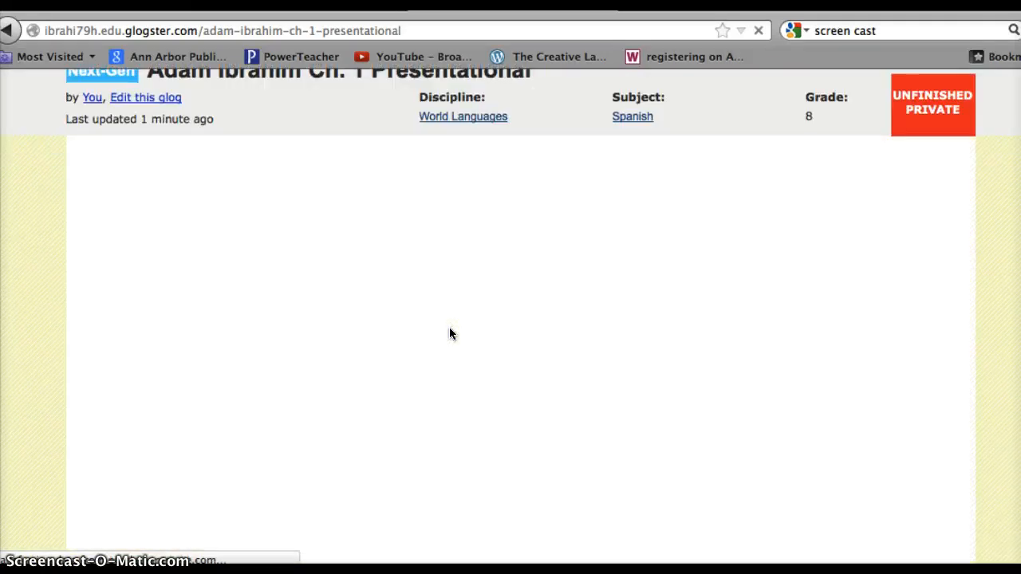